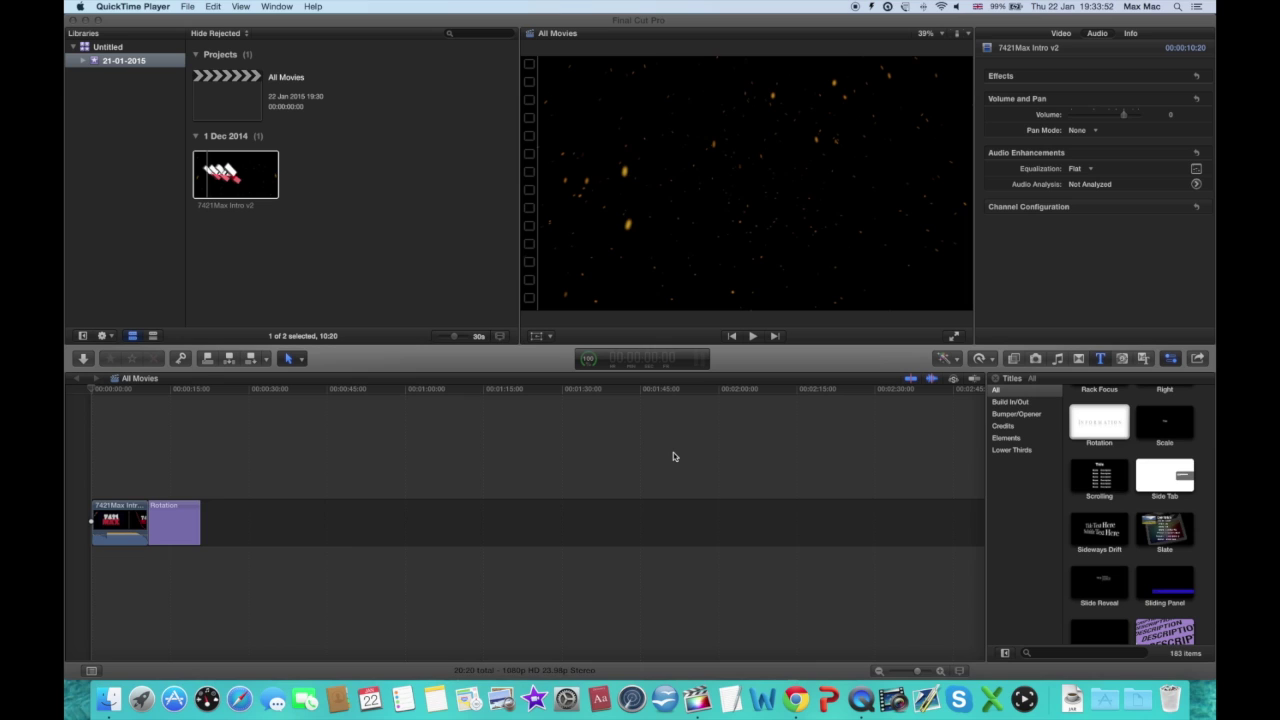
- Play the All Movies project from the intro clip through into the Rotation title
click(341, 430)
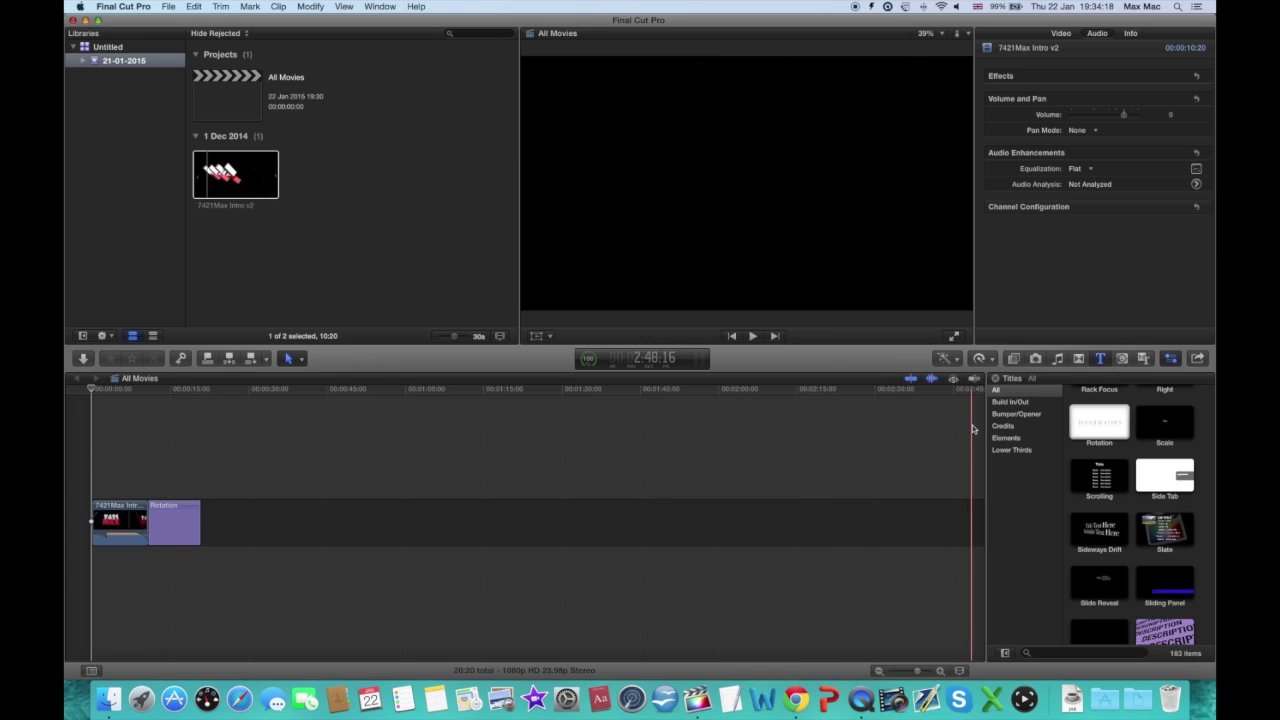
key(space)
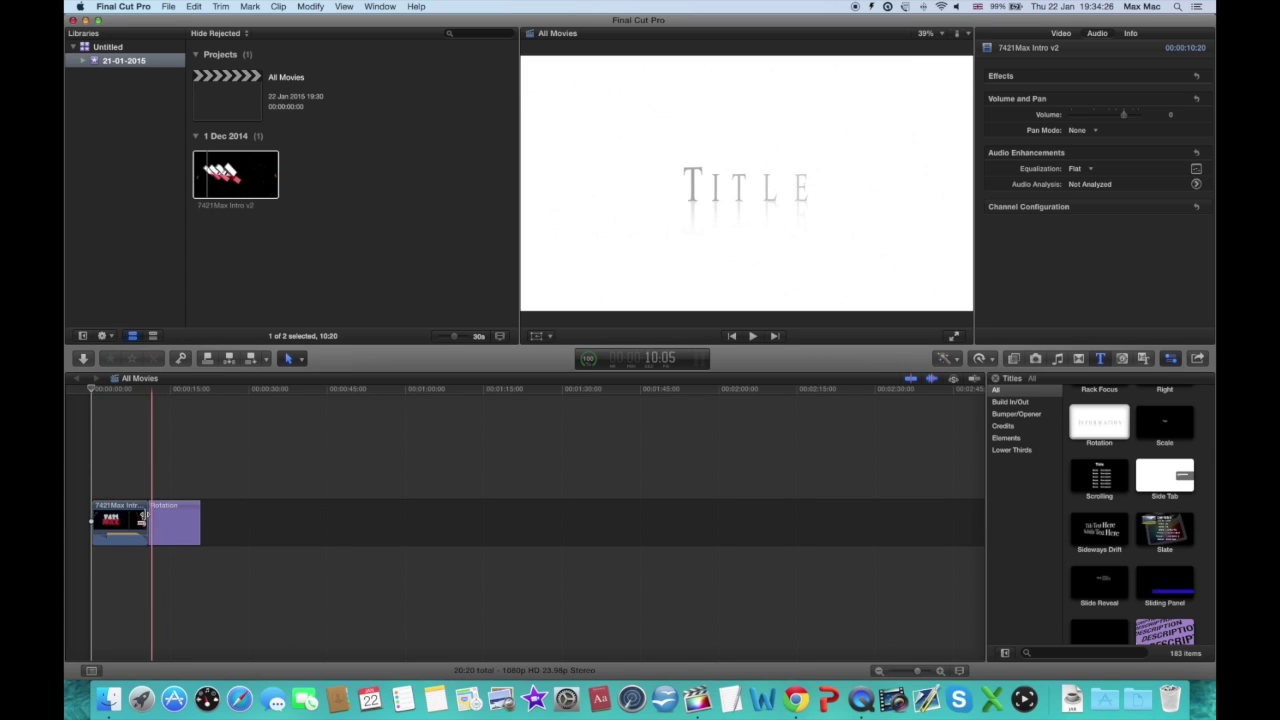
key(space)
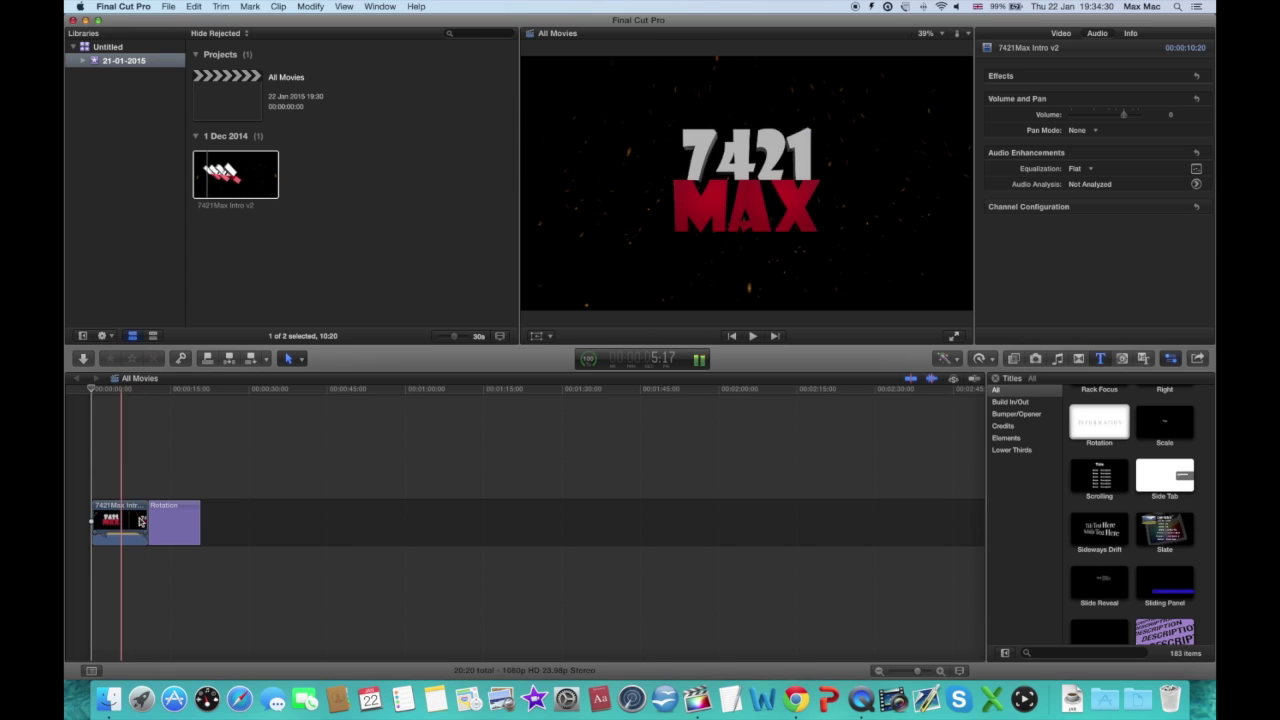
key(space)
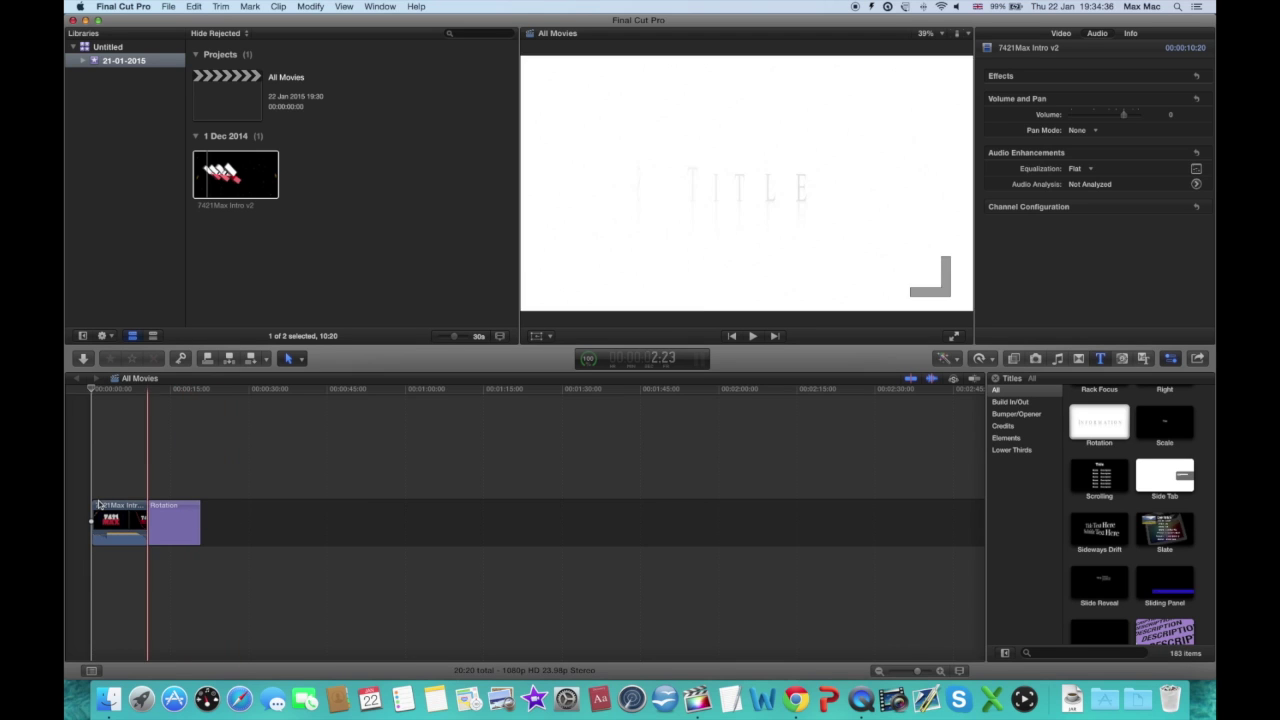
click(750, 337)
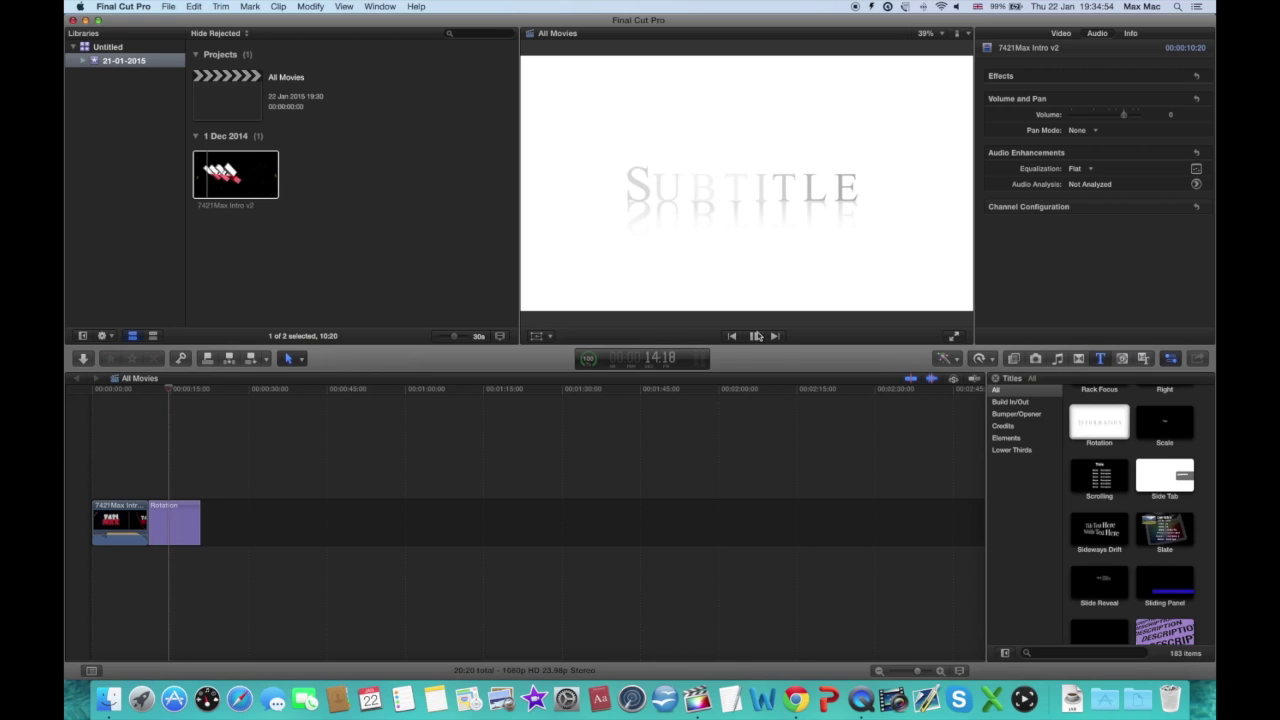
- Stop playback on the Rotation title, leave its Subtitle text, and return the playhead to the start
key(space)
double_click(716, 193)
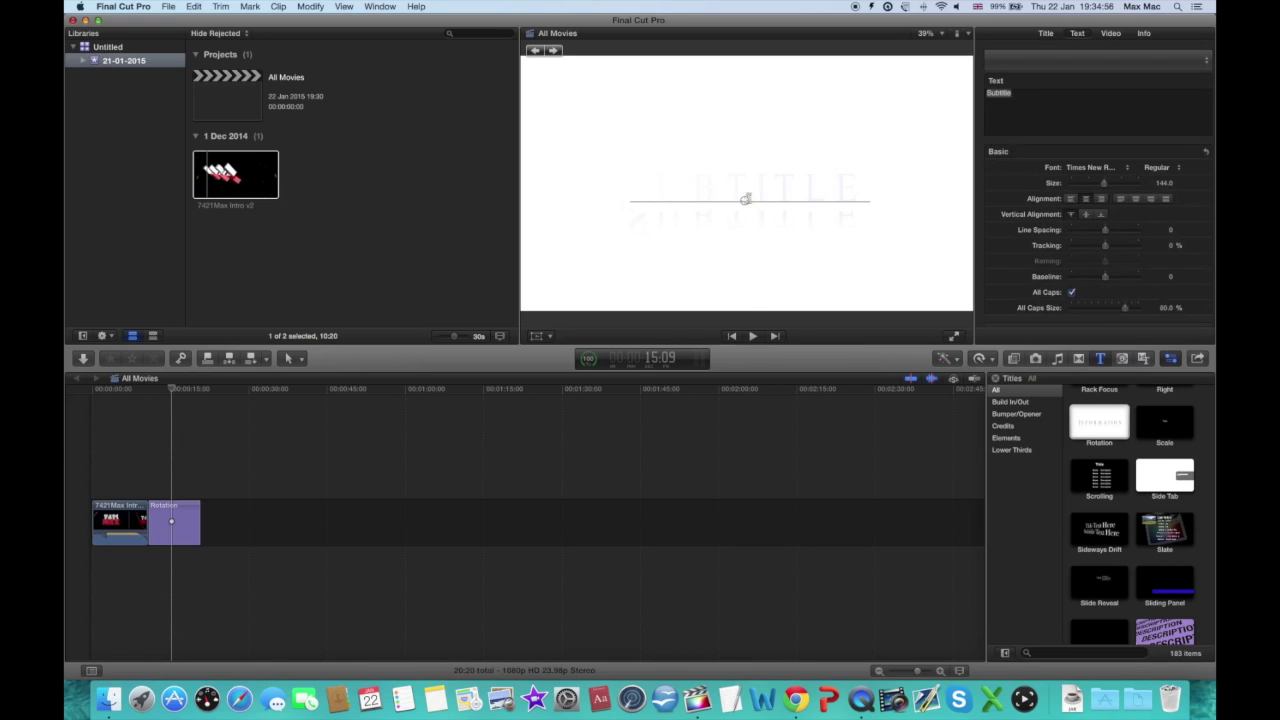
click(115, 492)
click(91, 474)
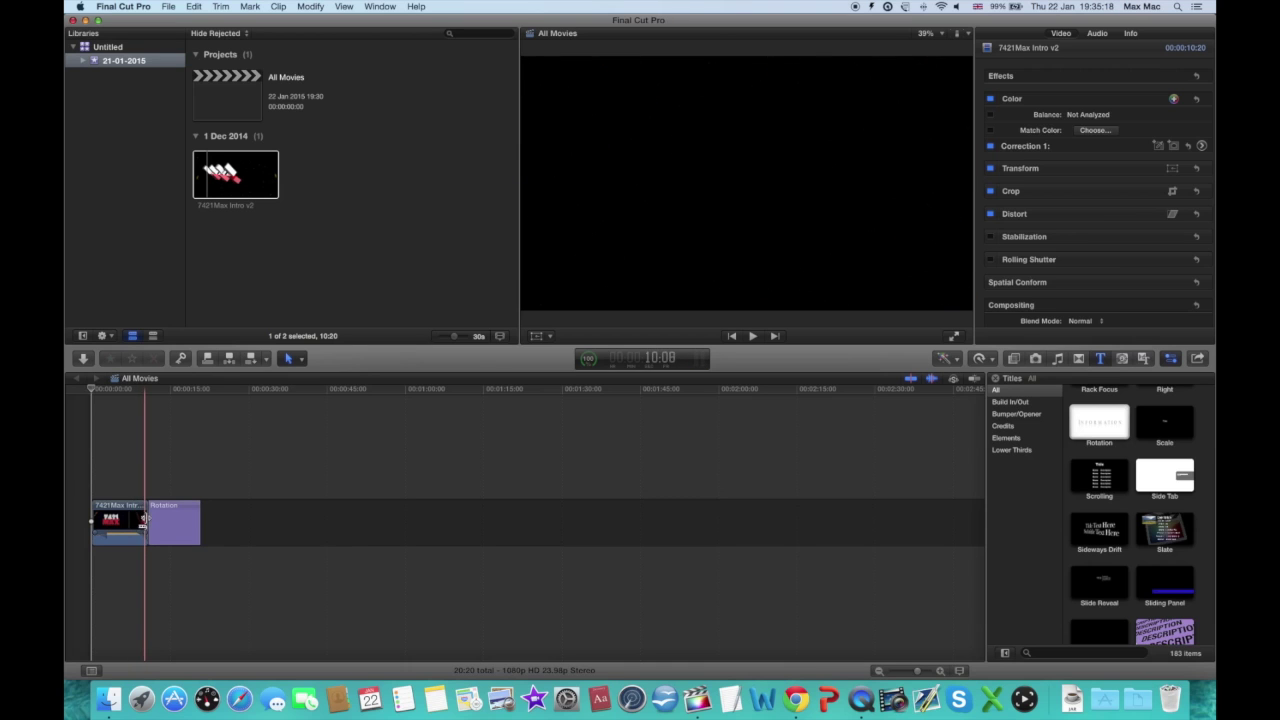
key(space)
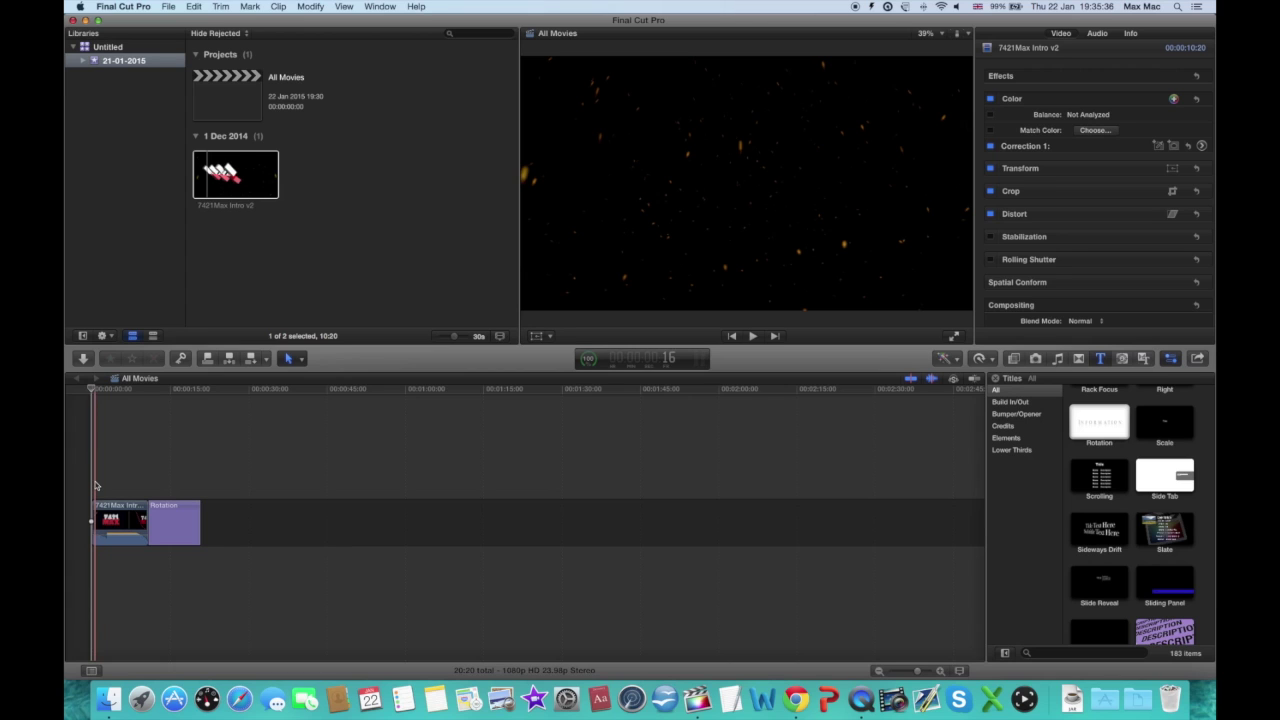
key(space)
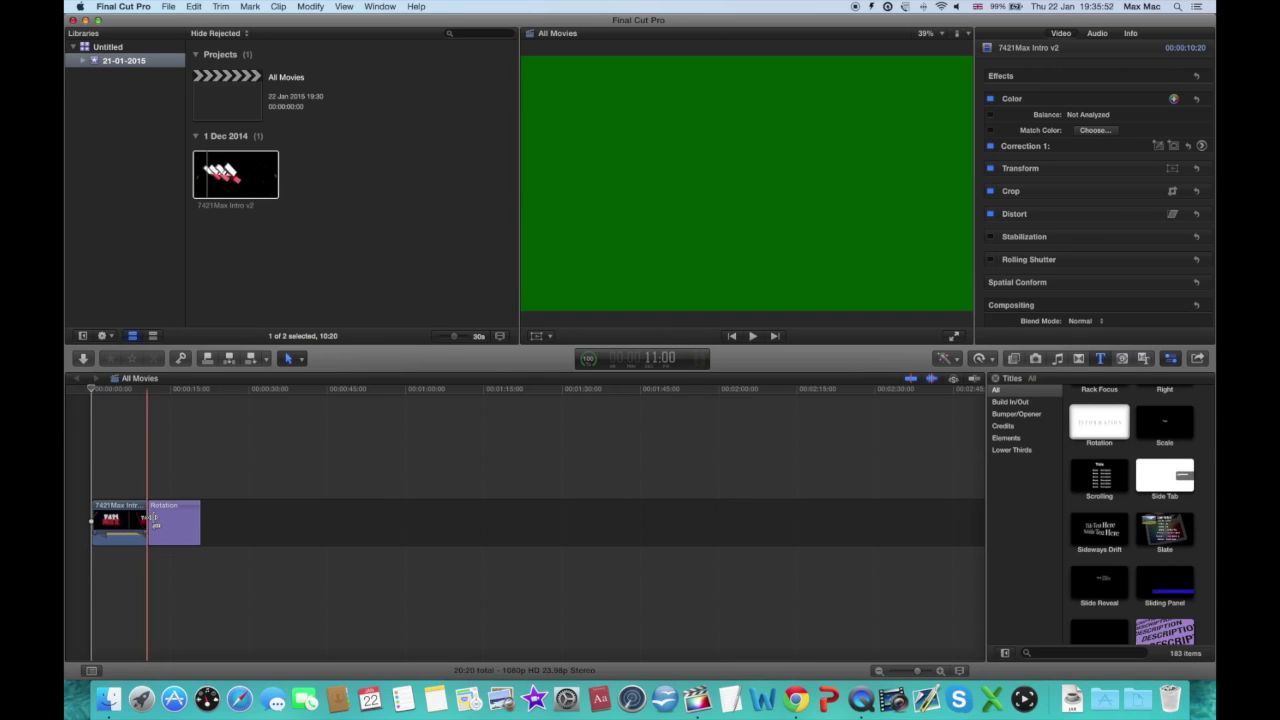
click(122, 516)
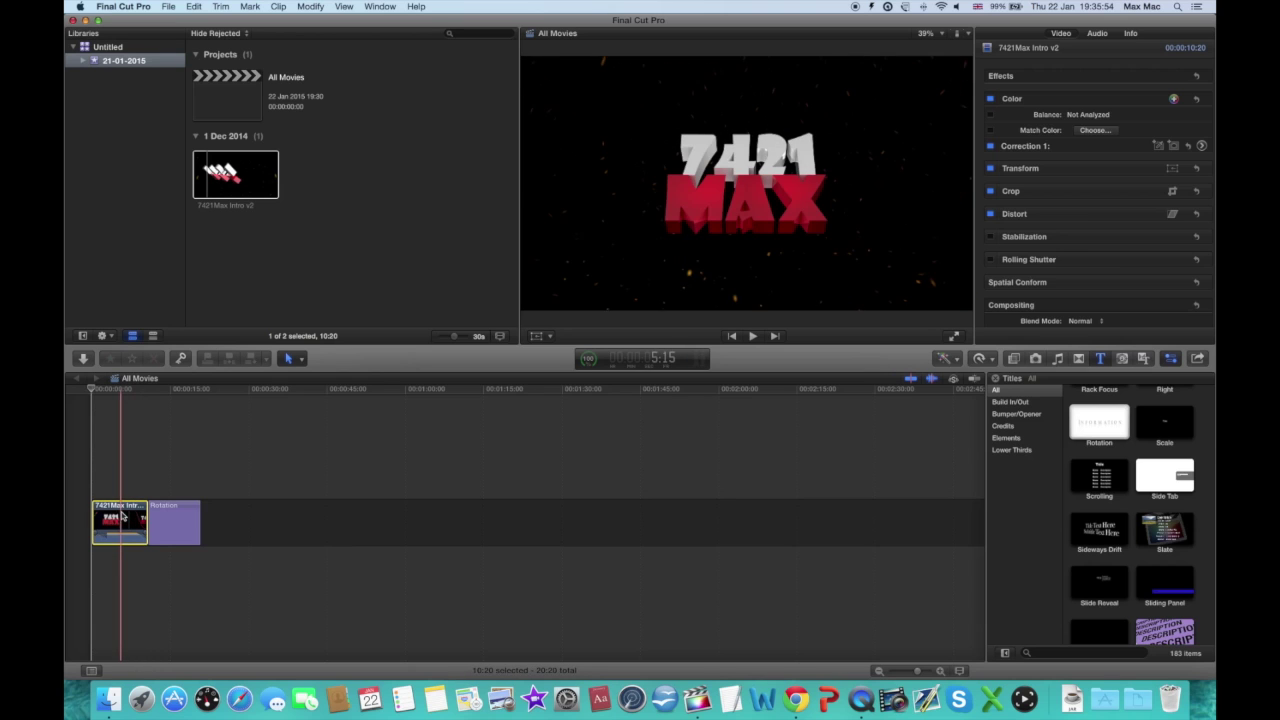
click(127, 479)
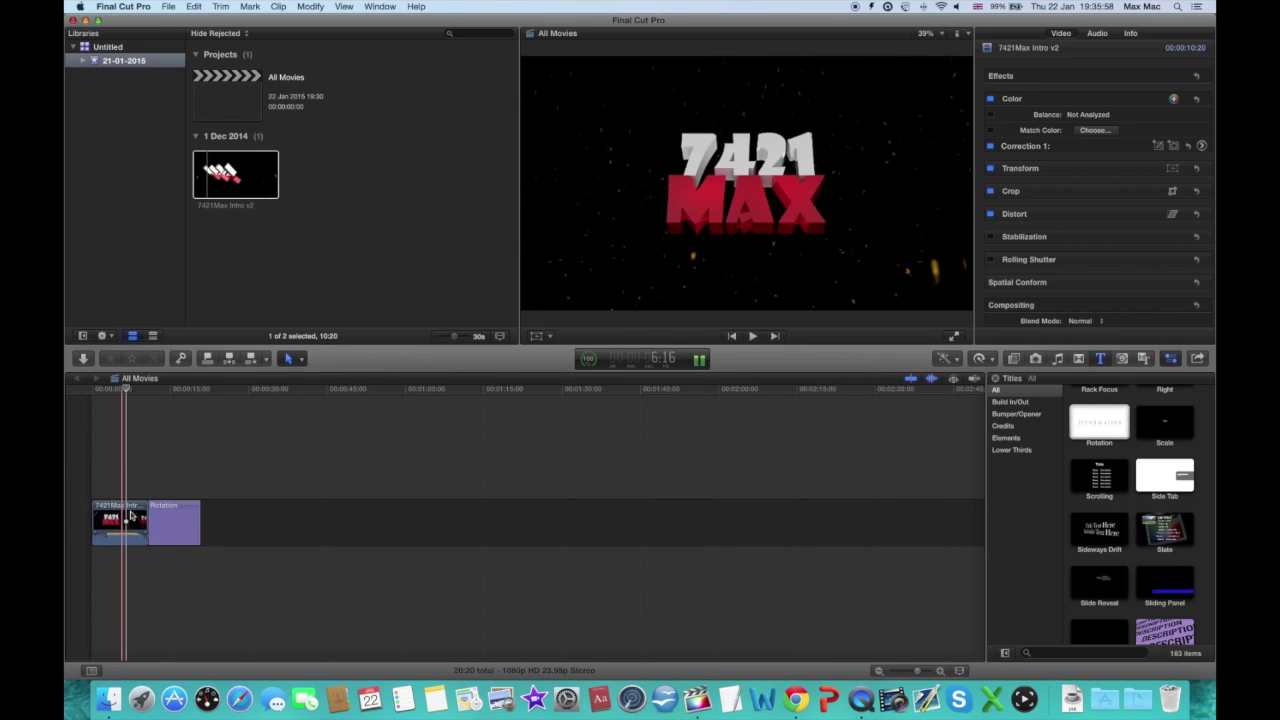
click(126, 515)
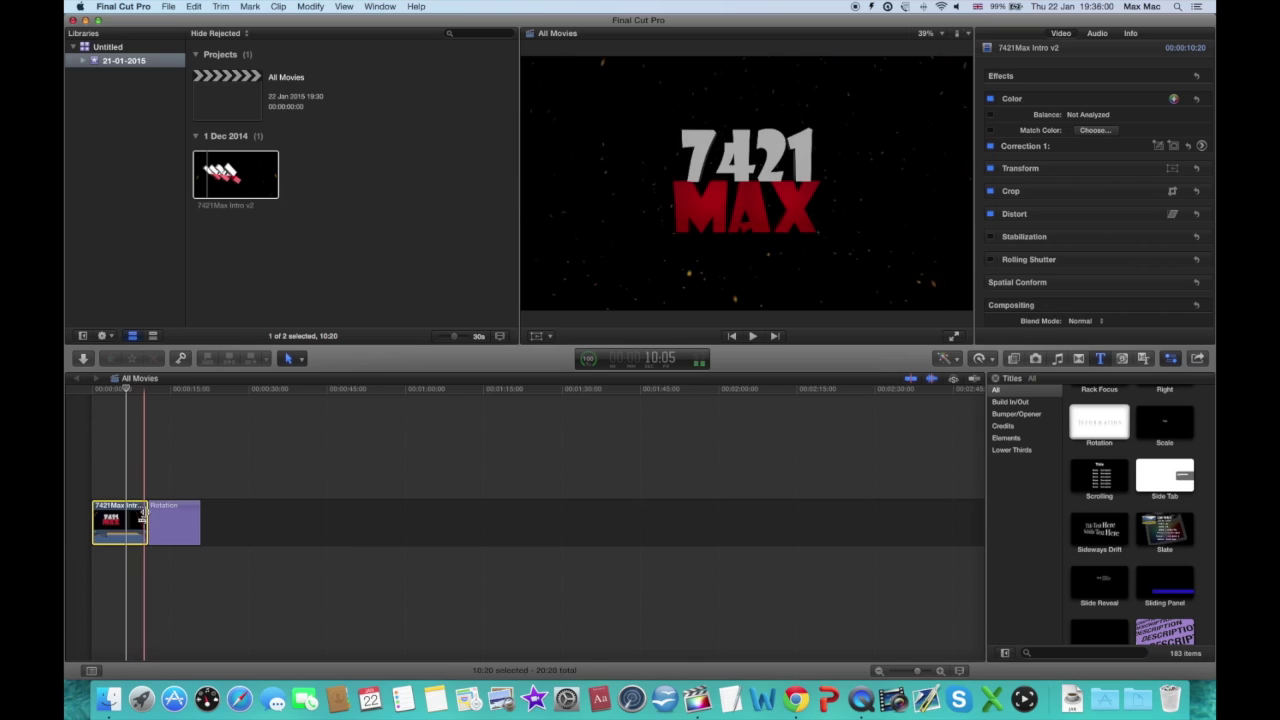
click(143, 514)
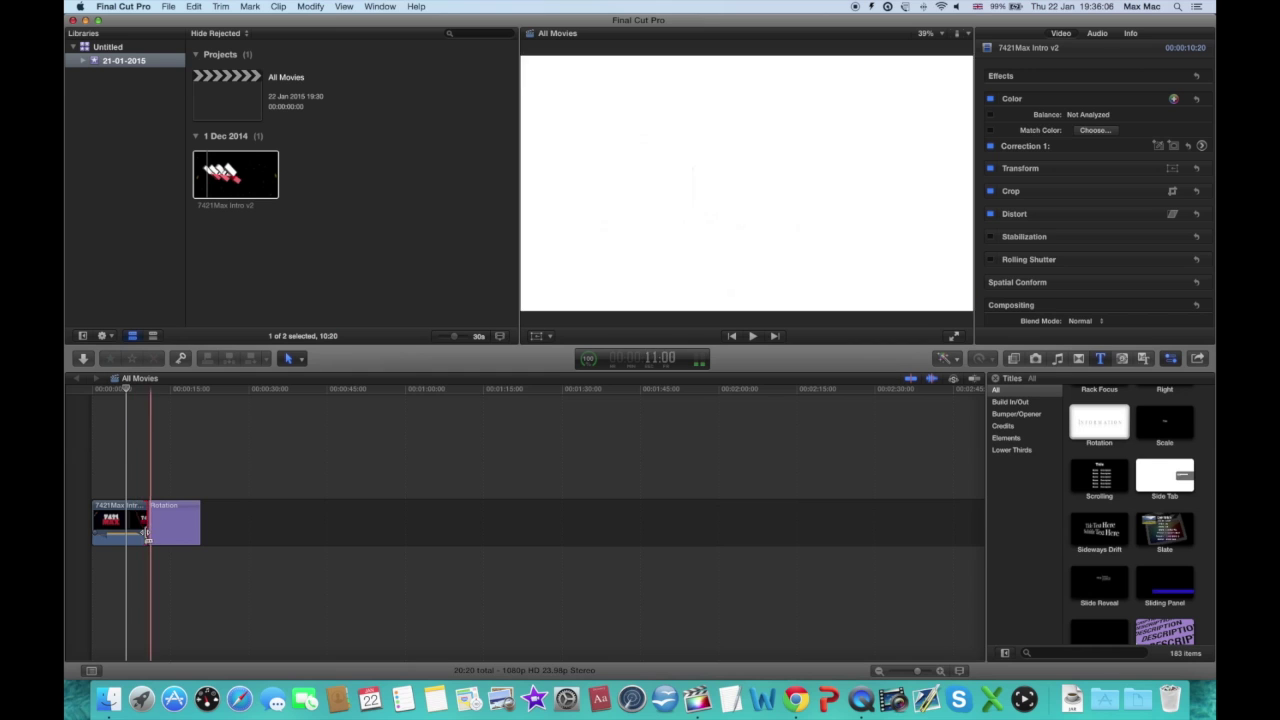
key(space)
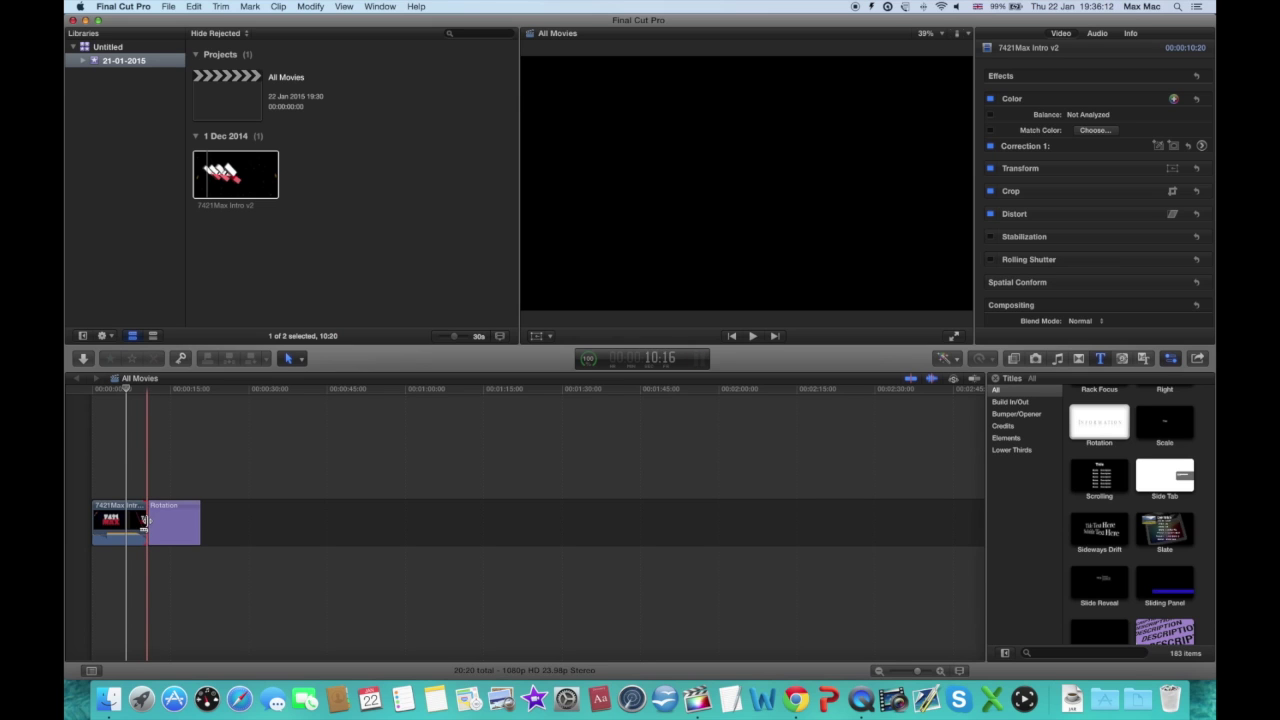
click(155, 525)
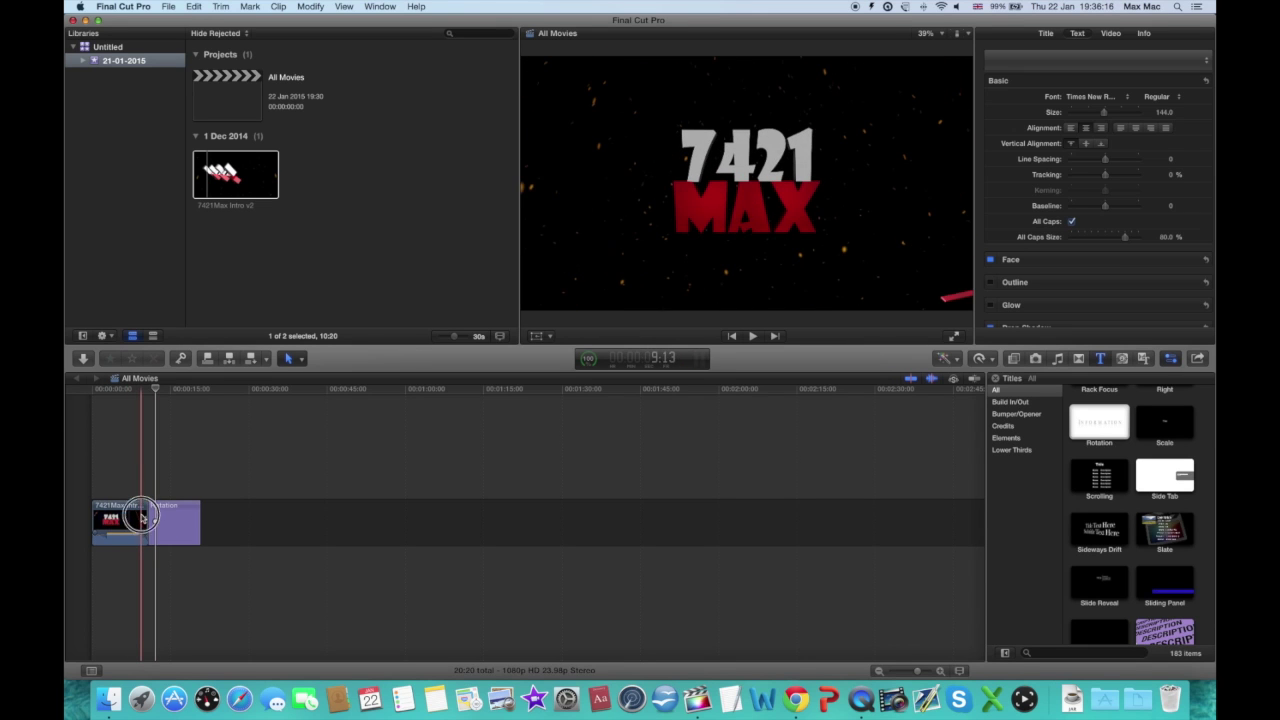
click(142, 517)
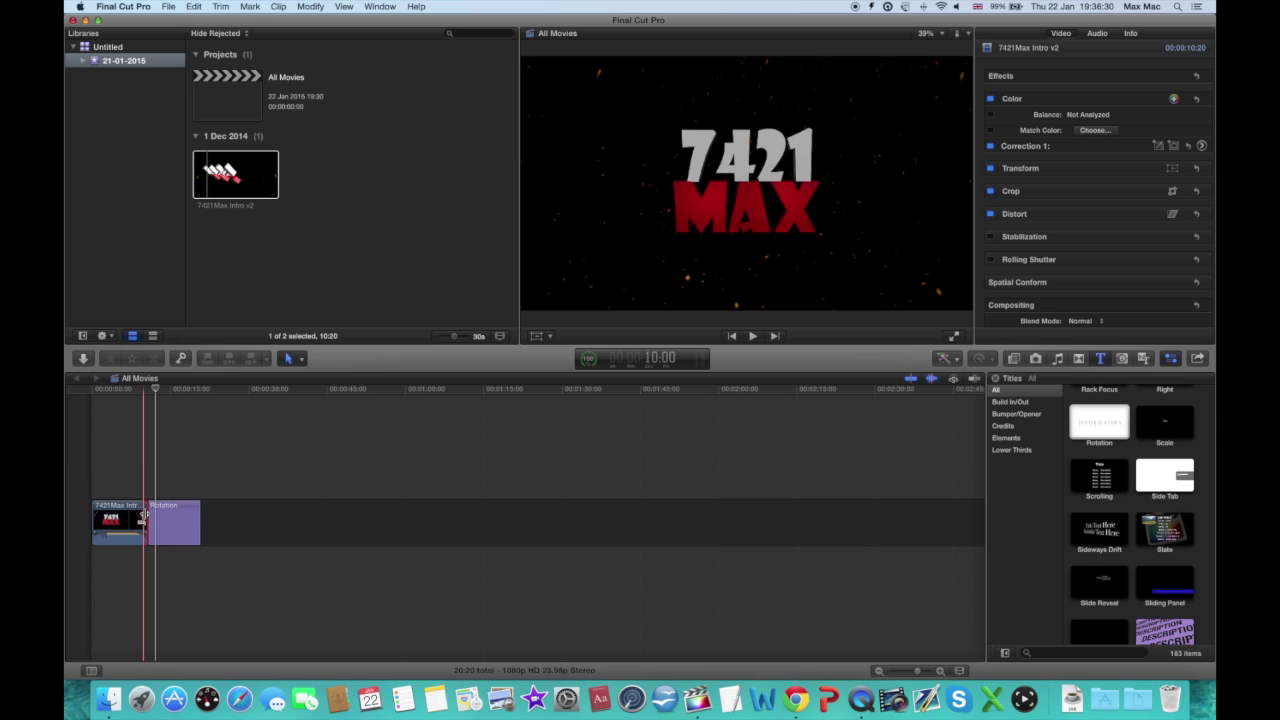
key(space)
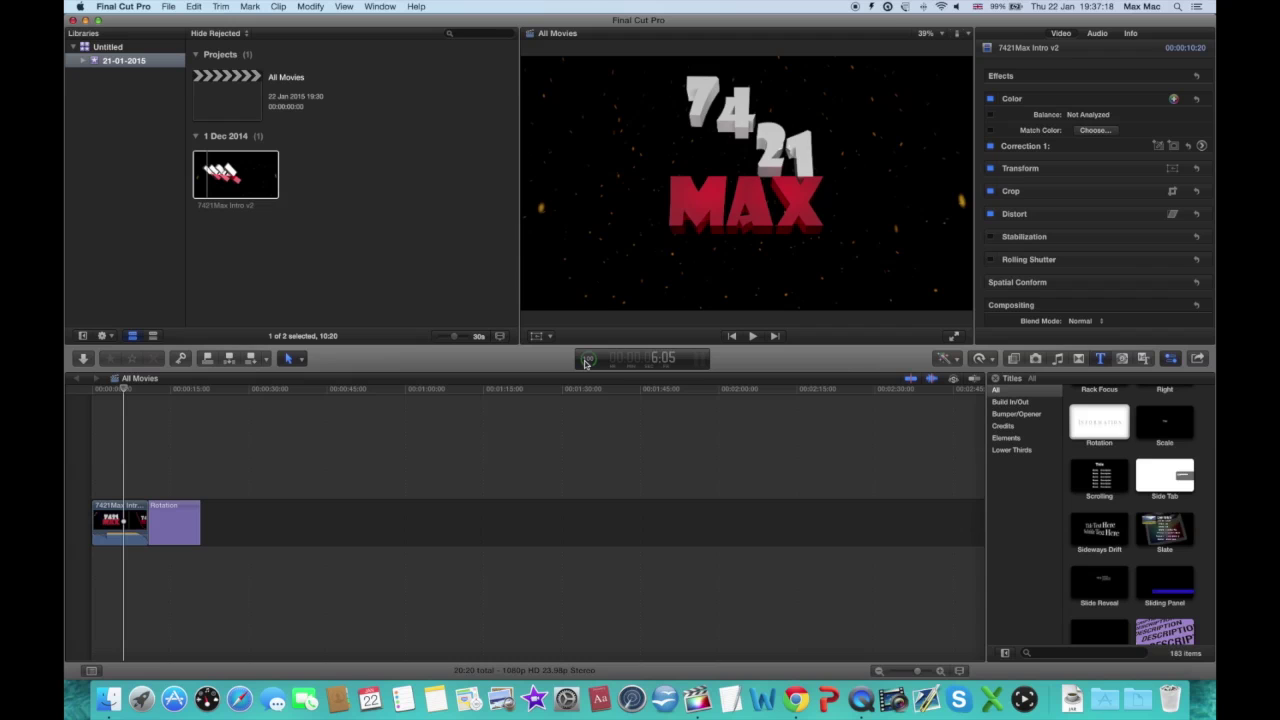
scroll(700, 491, right, 2)
scroll(705, 490, left, 2)
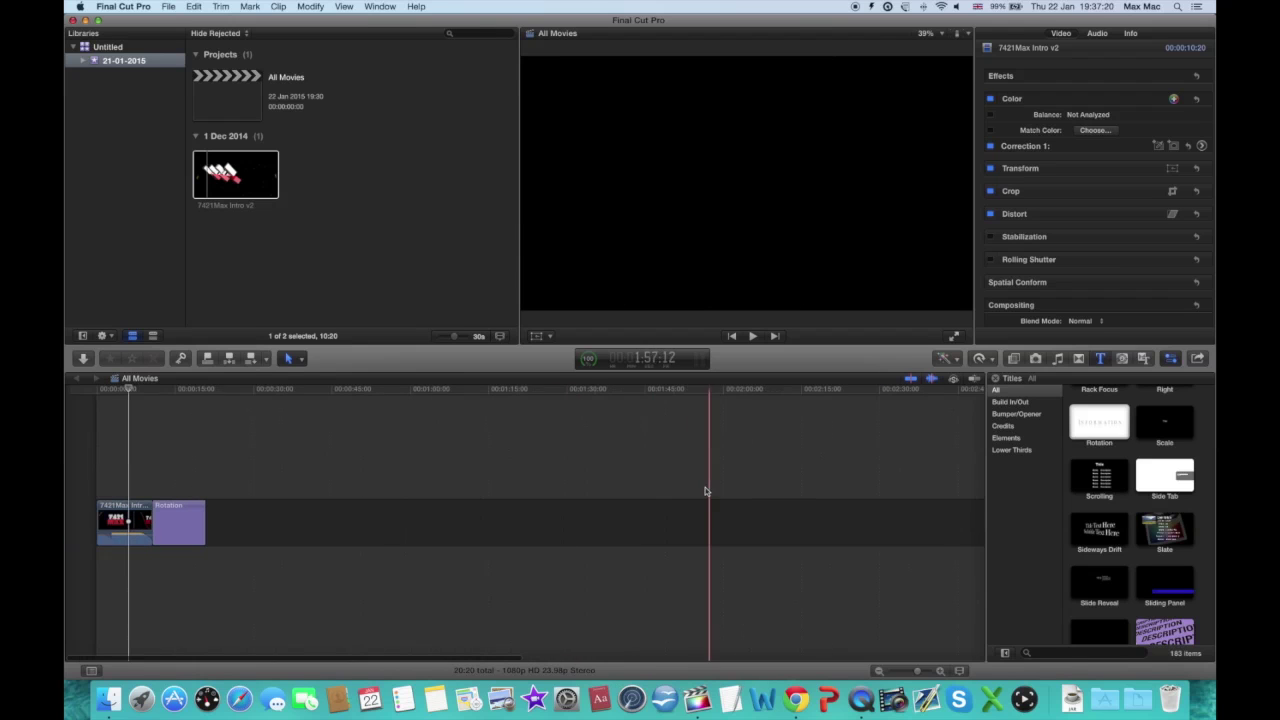
key(space)
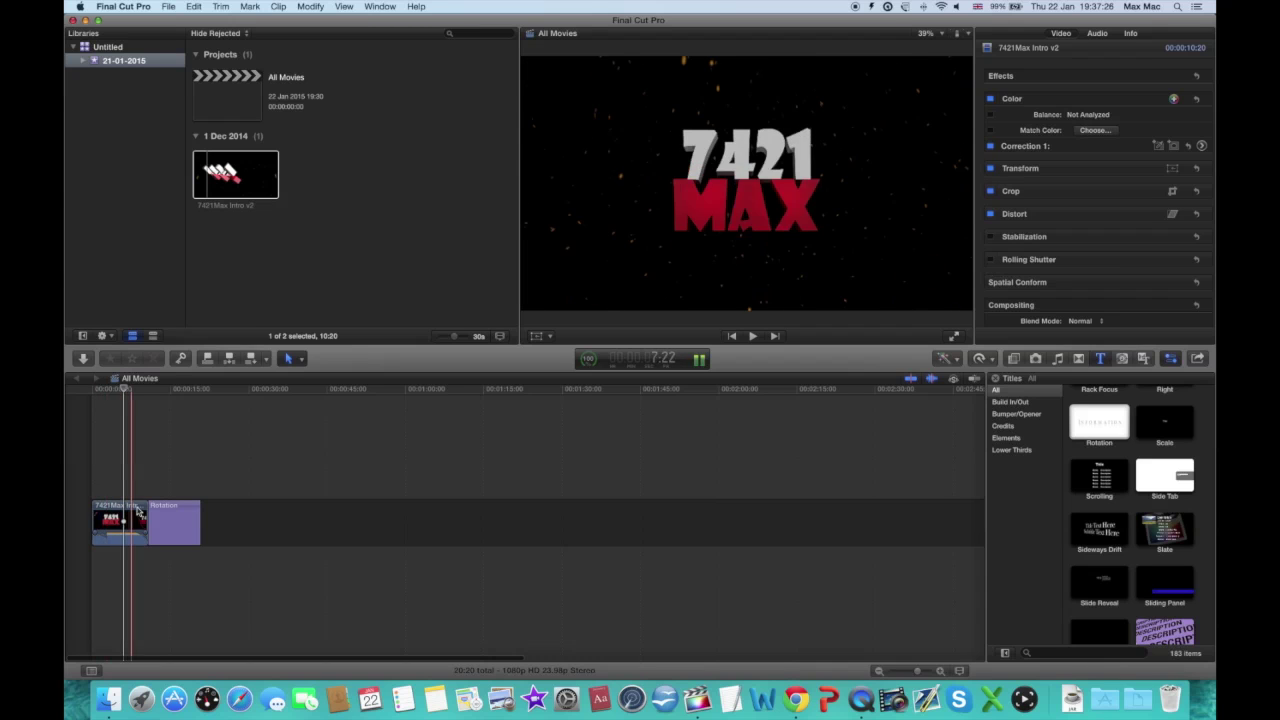
key(space)
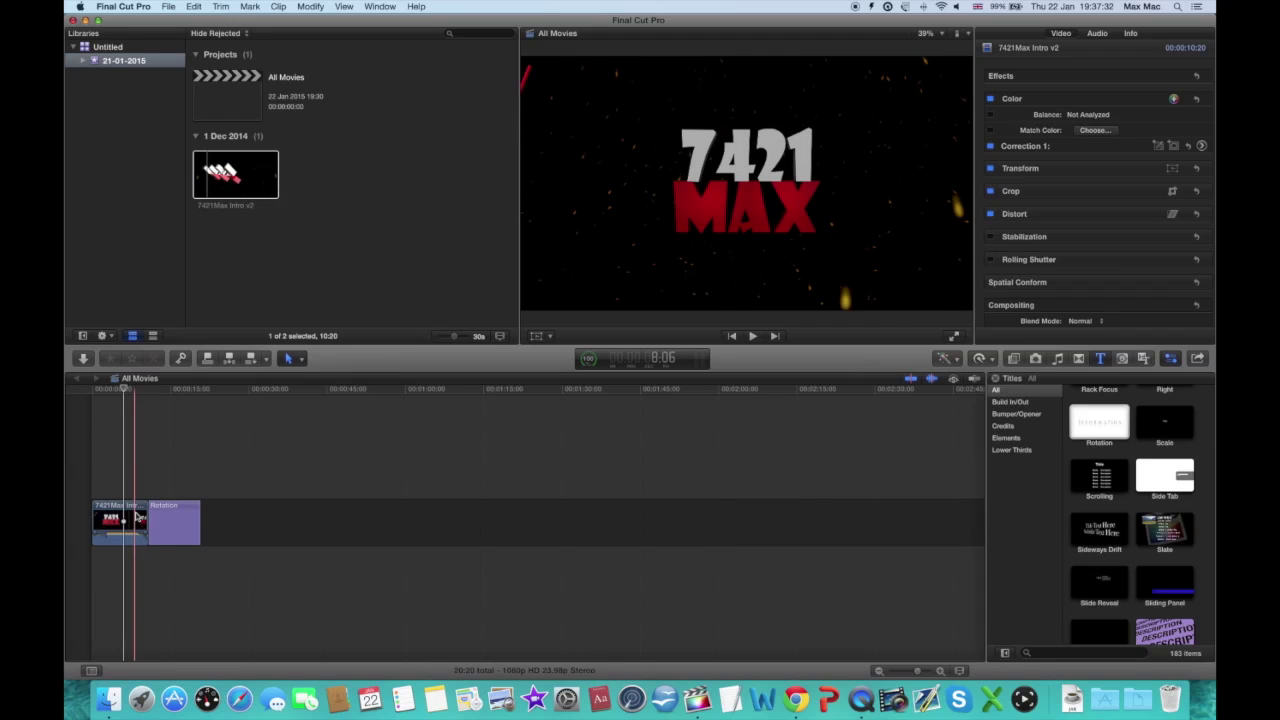
key(space)
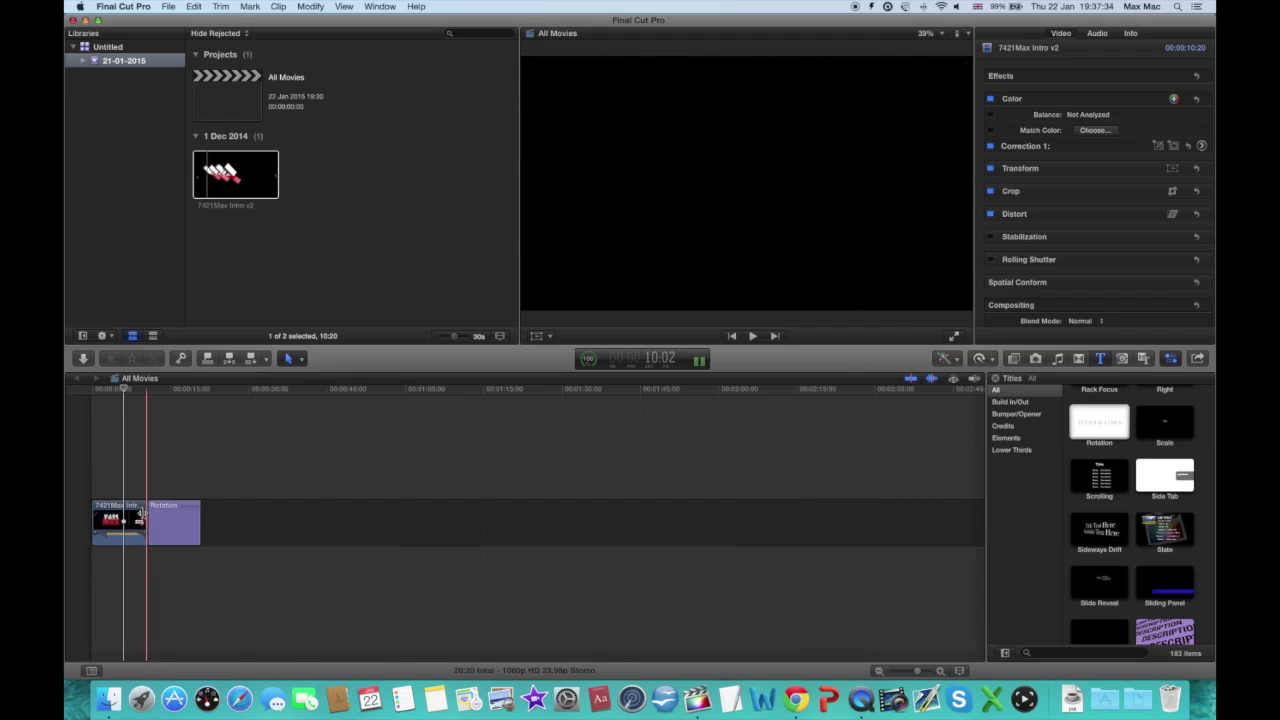
key(space)
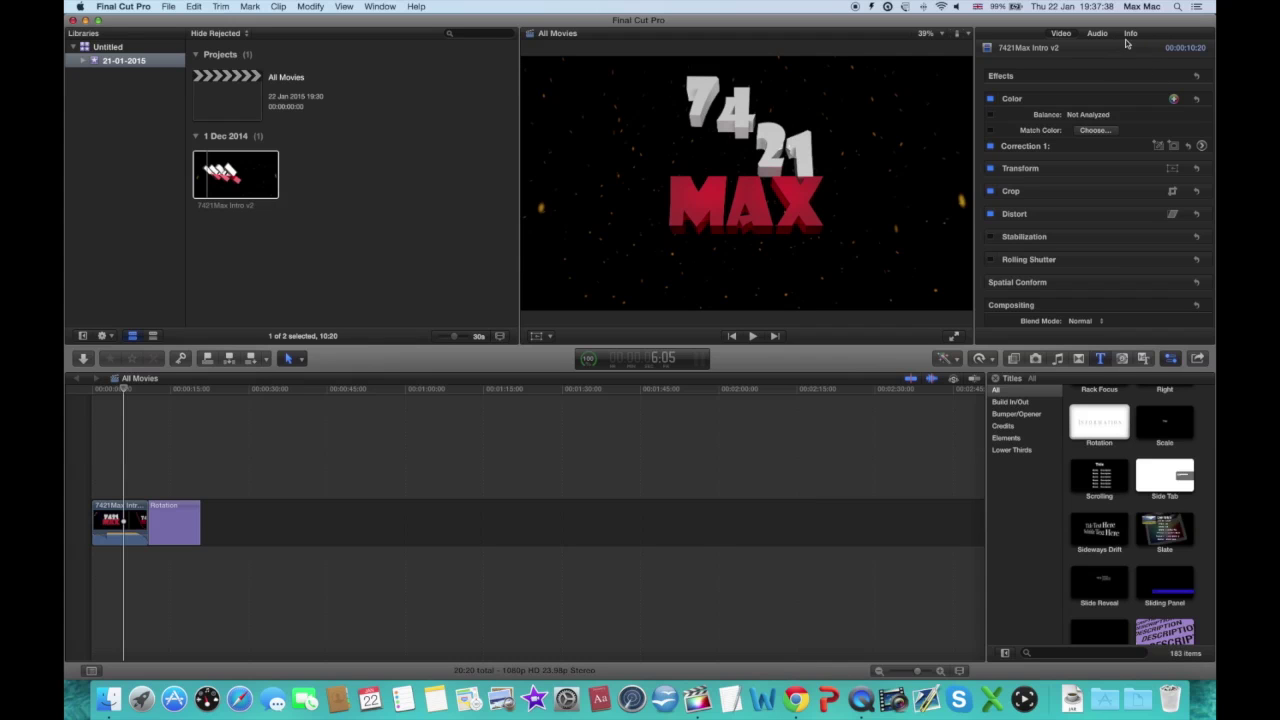
click(142, 516)
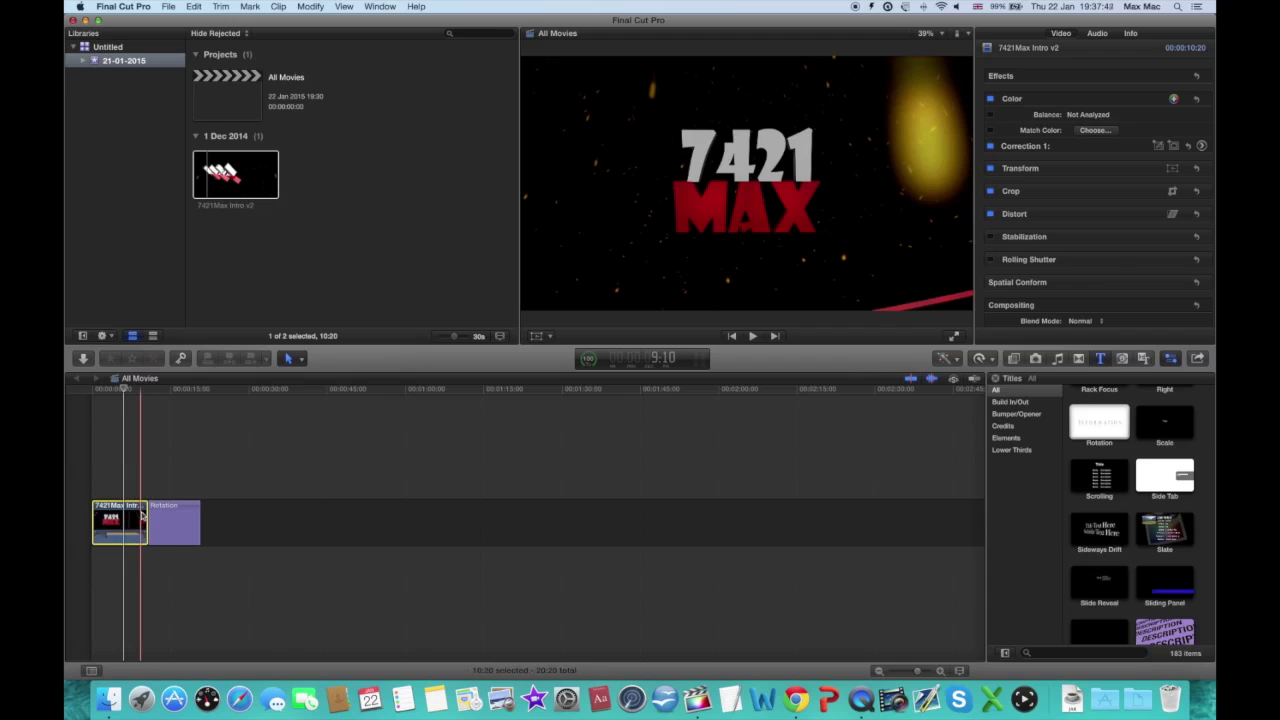
- Trim six frames off the intro clip's end to 10:14 and play the result
click(145, 515)
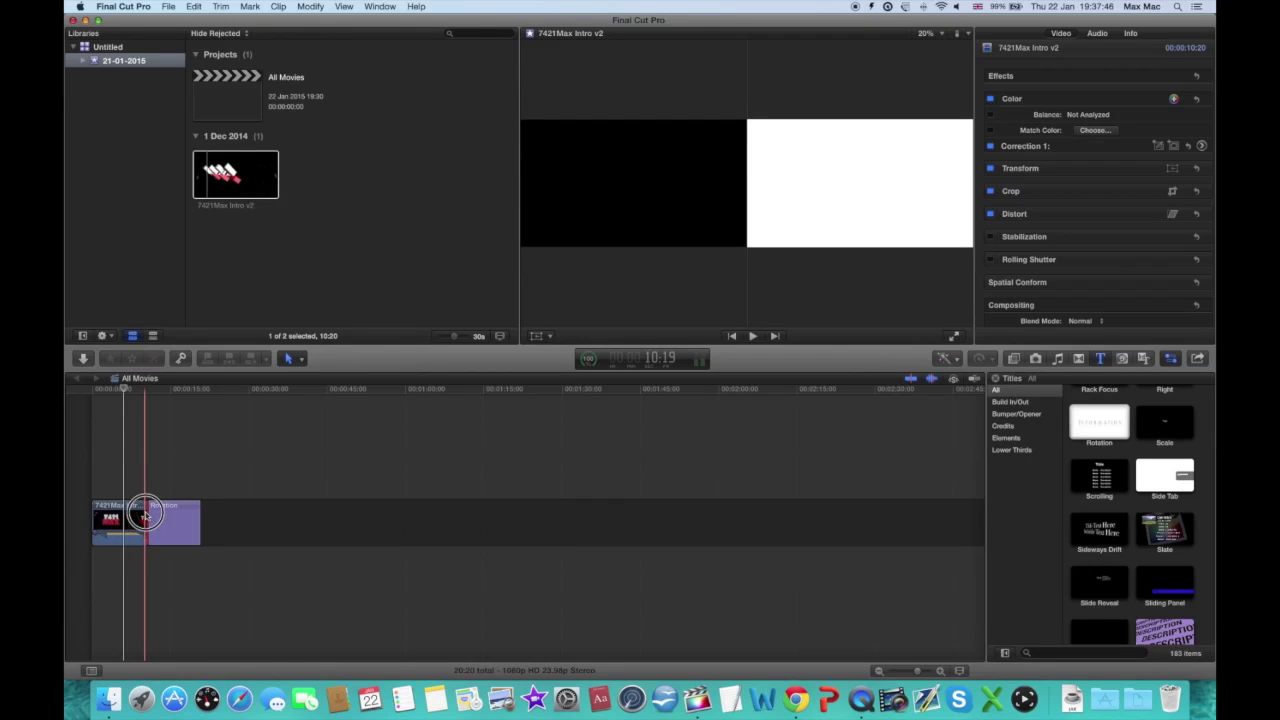
drag(145, 515, 145, 515)
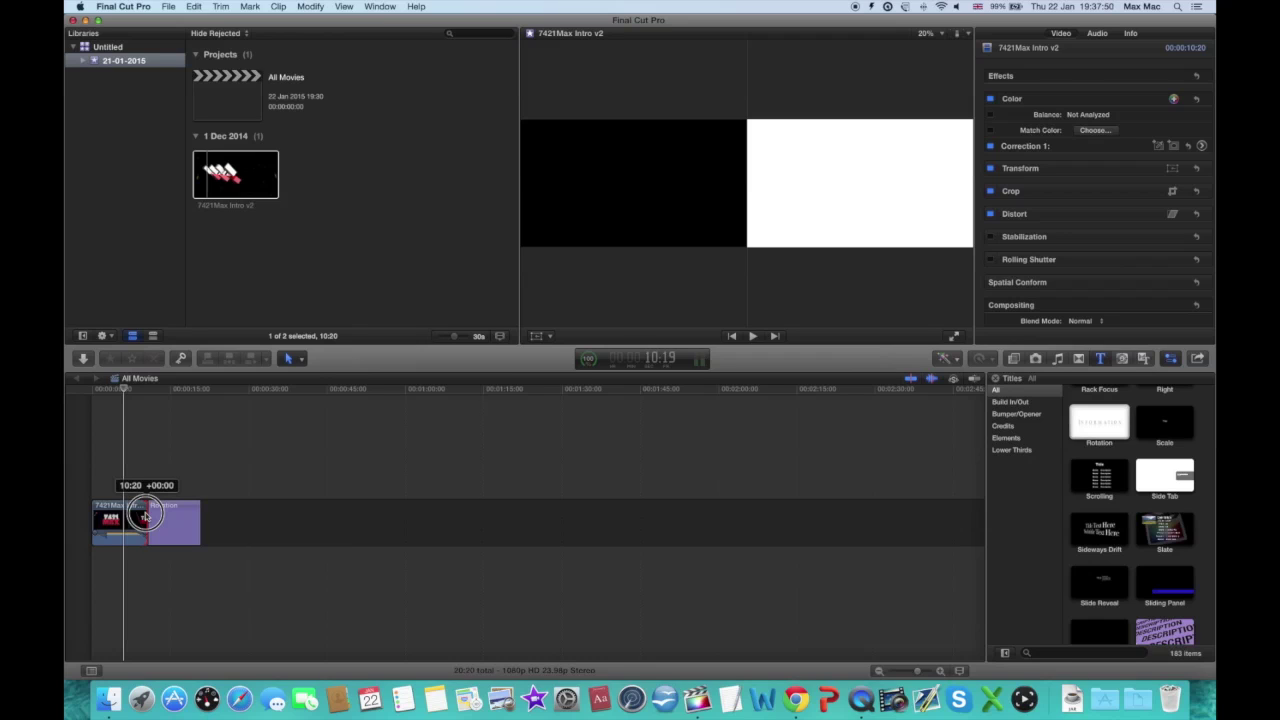
drag(145, 515, 144, 515)
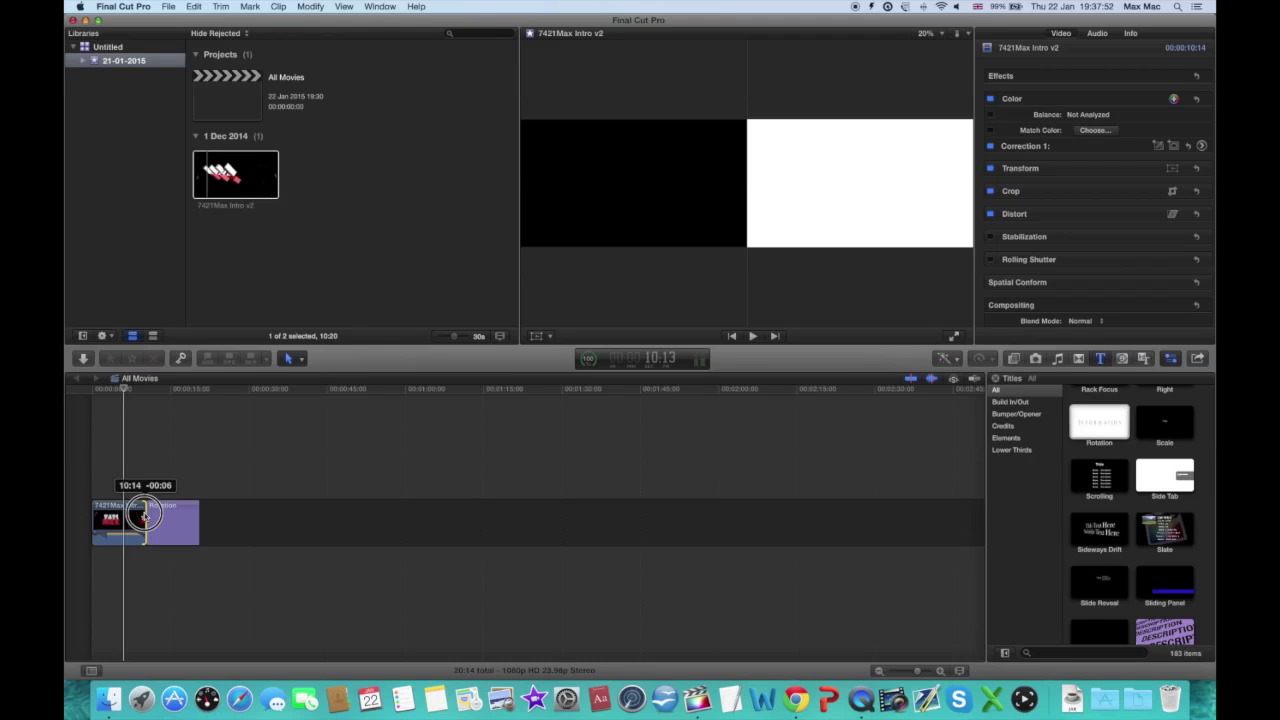
drag(144, 515, 153, 514)
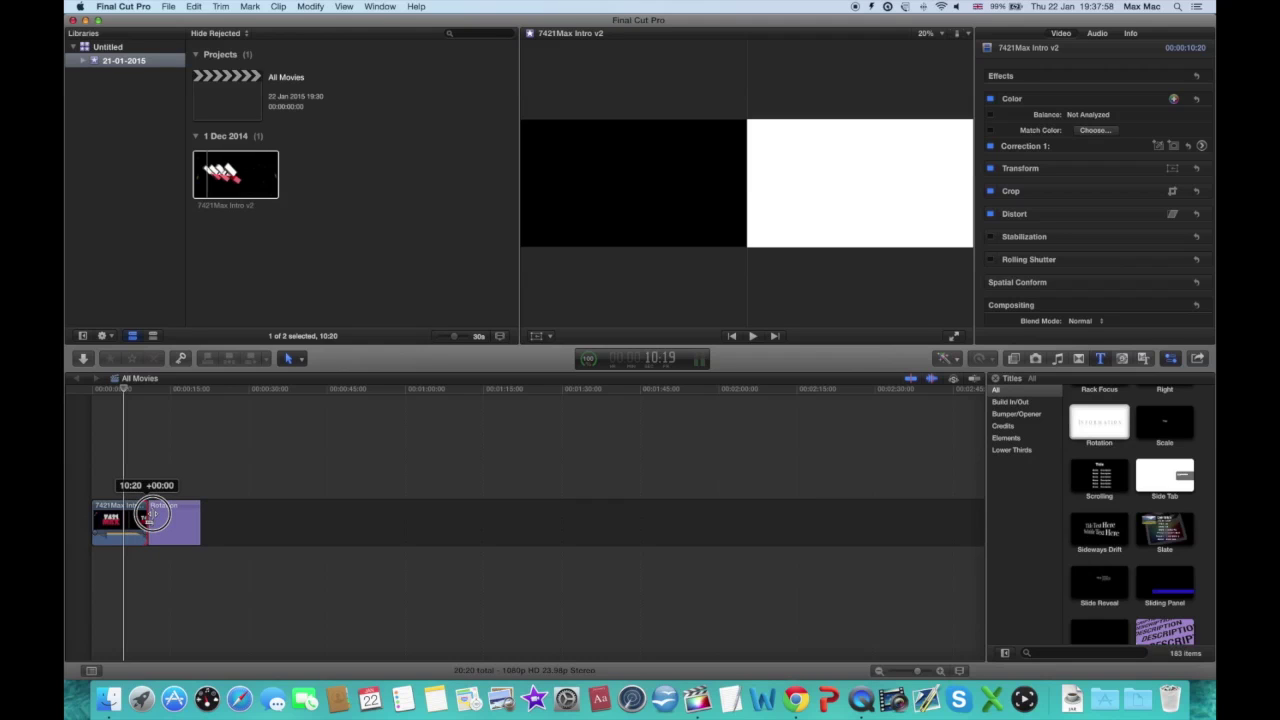
drag(153, 514, 147, 516)
drag(147, 516, 142, 512)
key(space)
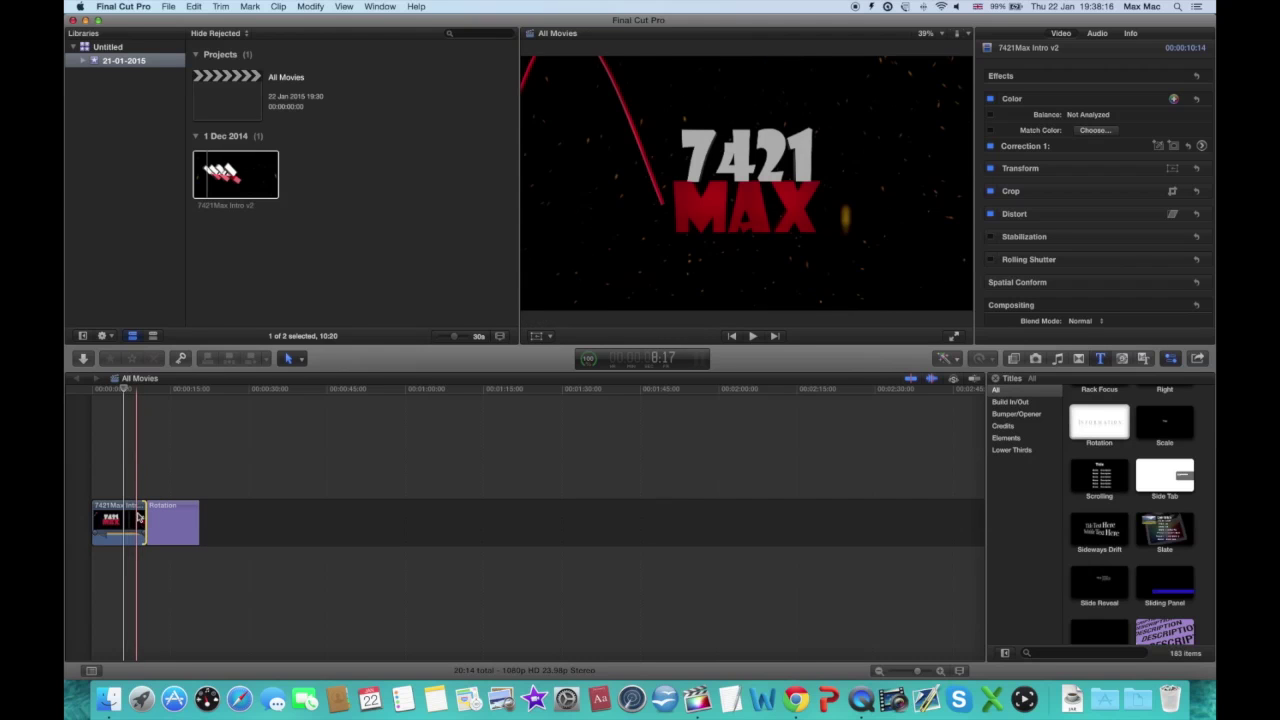
- Test a few trims of the intro clip's end point and play to check them
click(143, 516)
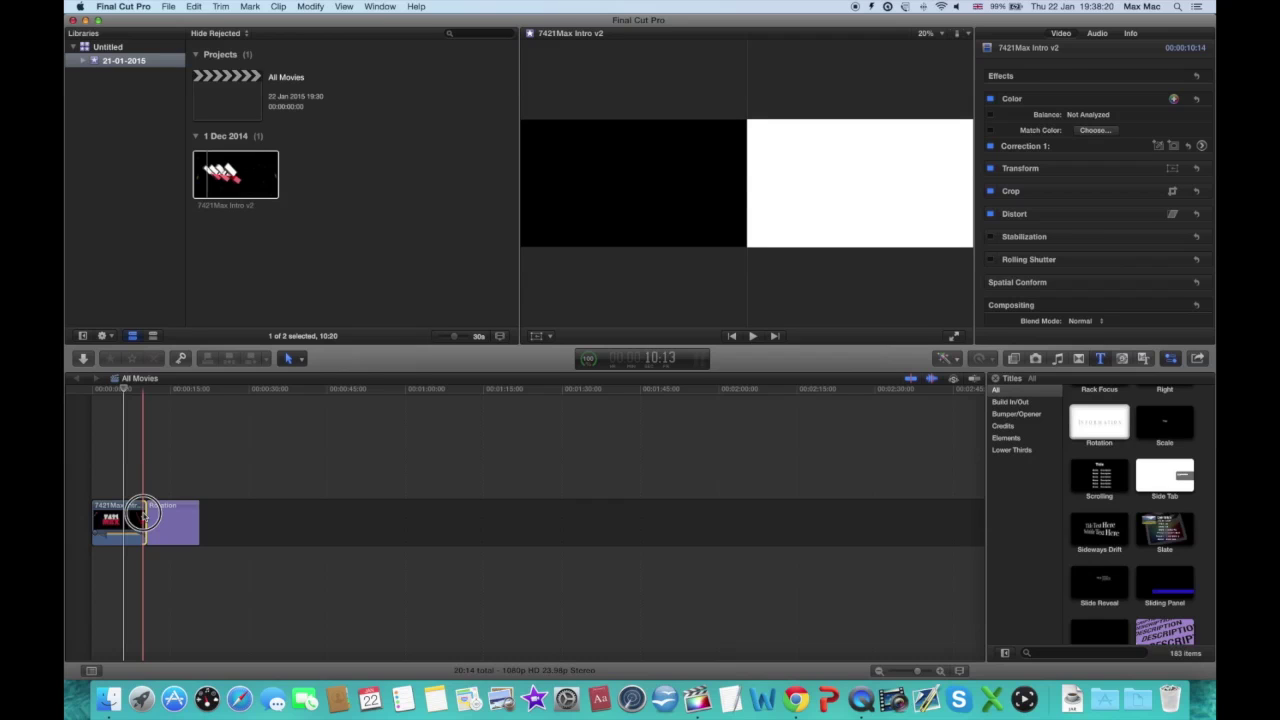
drag(143, 516, 146, 516)
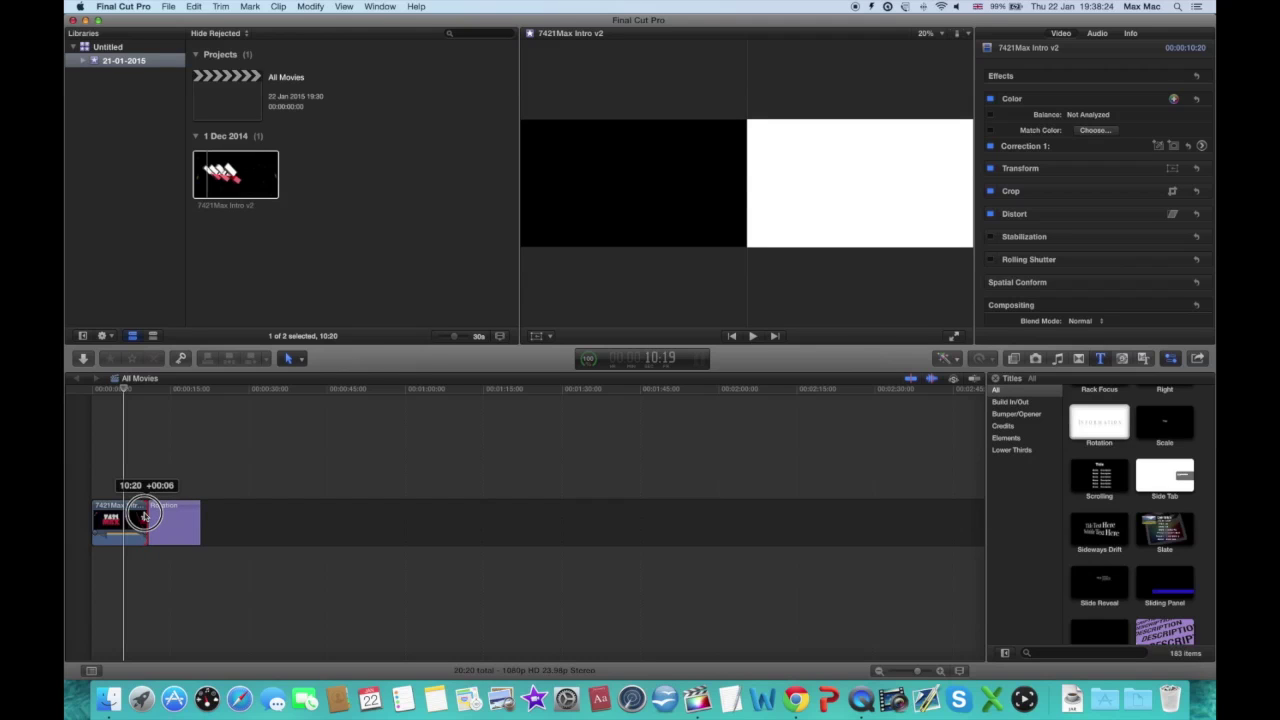
drag(145, 516, 145, 514)
key(space)
drag(126, 393, 143, 395)
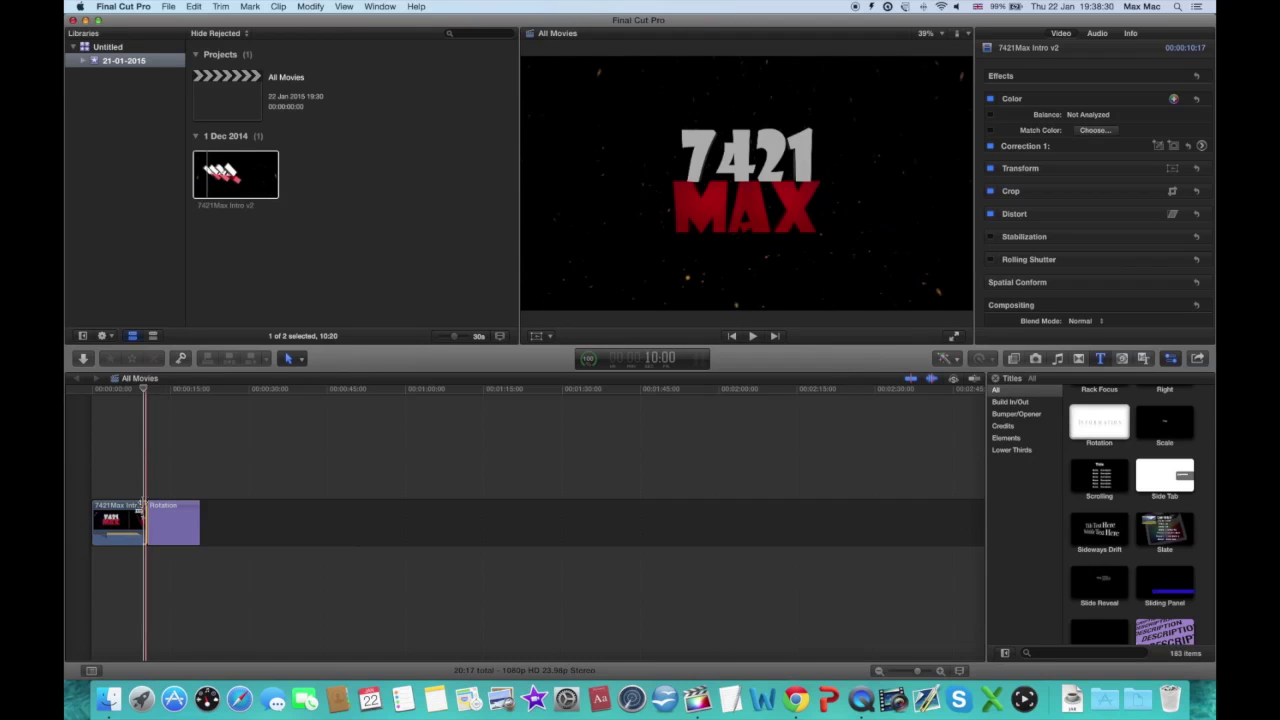
- Return the intro clip to its full 10:20 length and scrub across the cut
click(145, 512)
drag(145, 512, 148, 512)
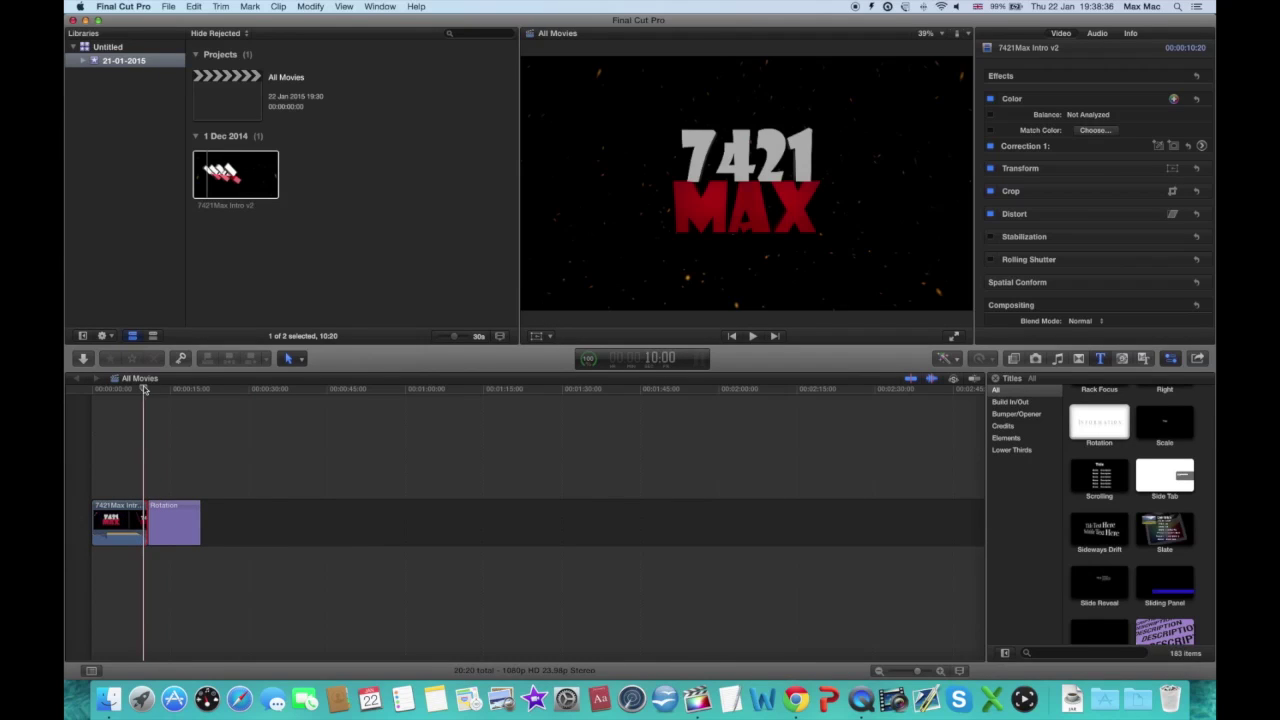
click(145, 388)
drag(146, 388, 140, 388)
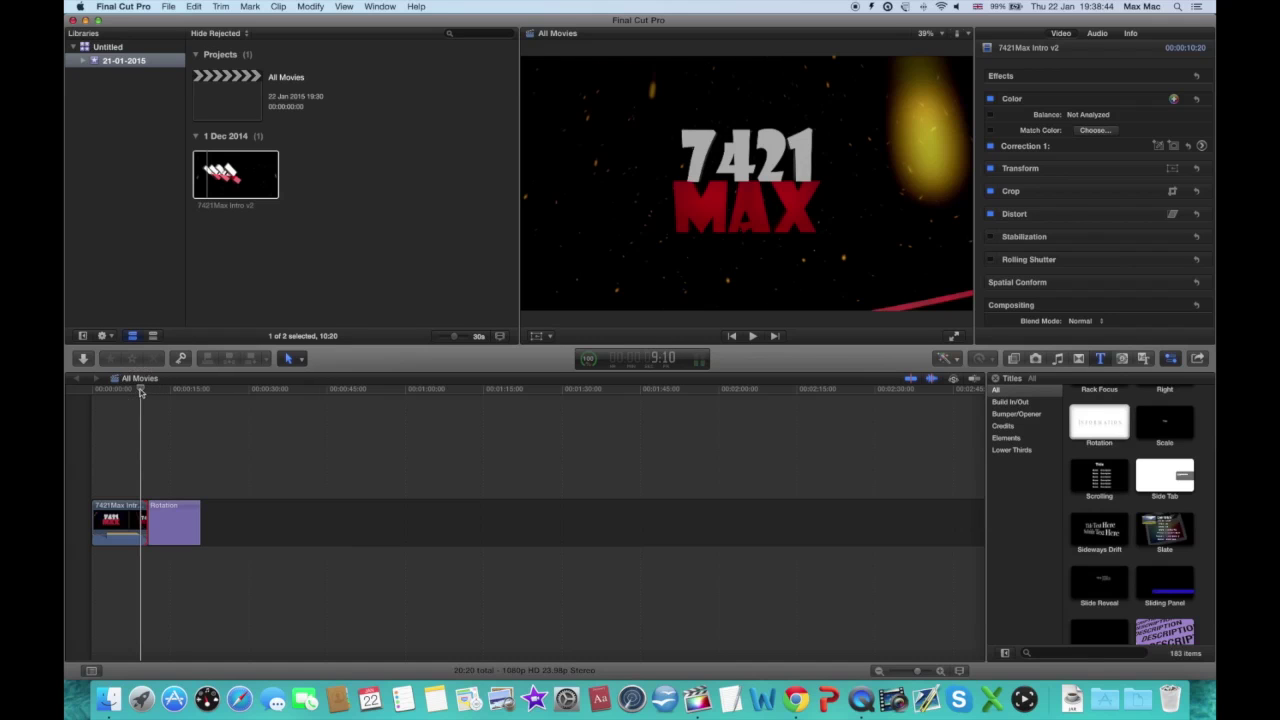
click(147, 515)
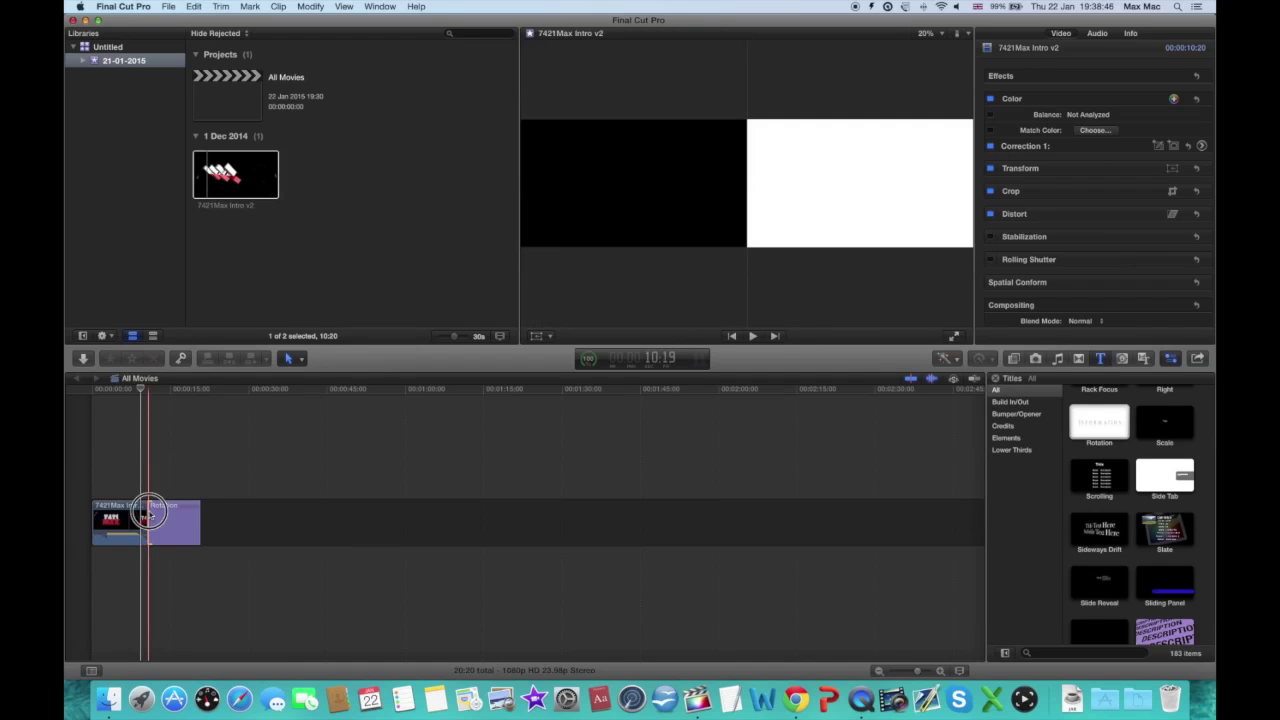
click(147, 515)
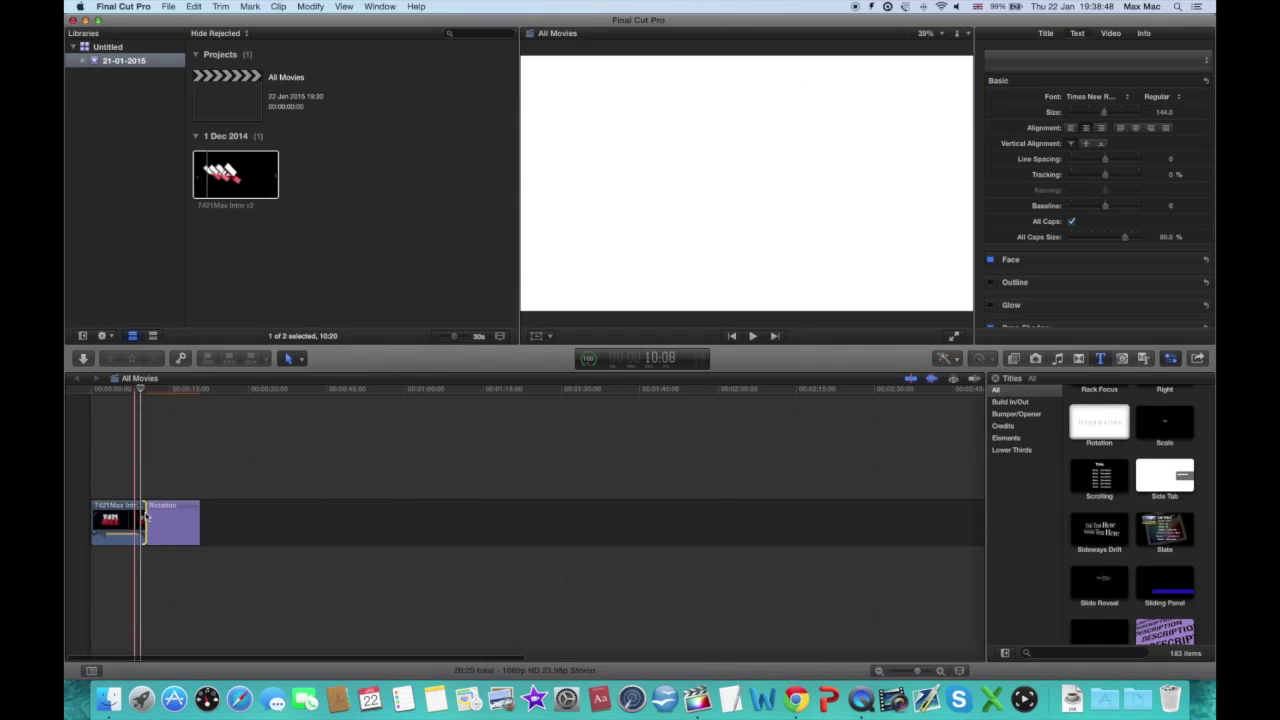
click(145, 515)
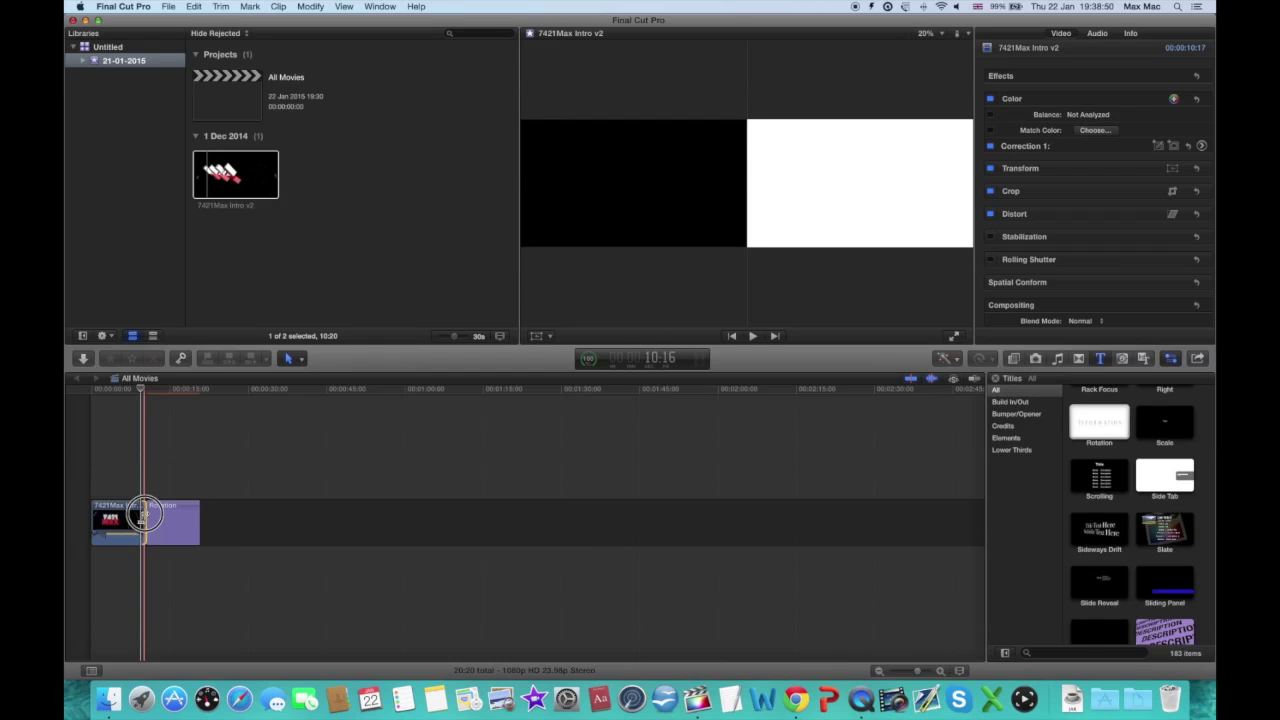
click(97, 491)
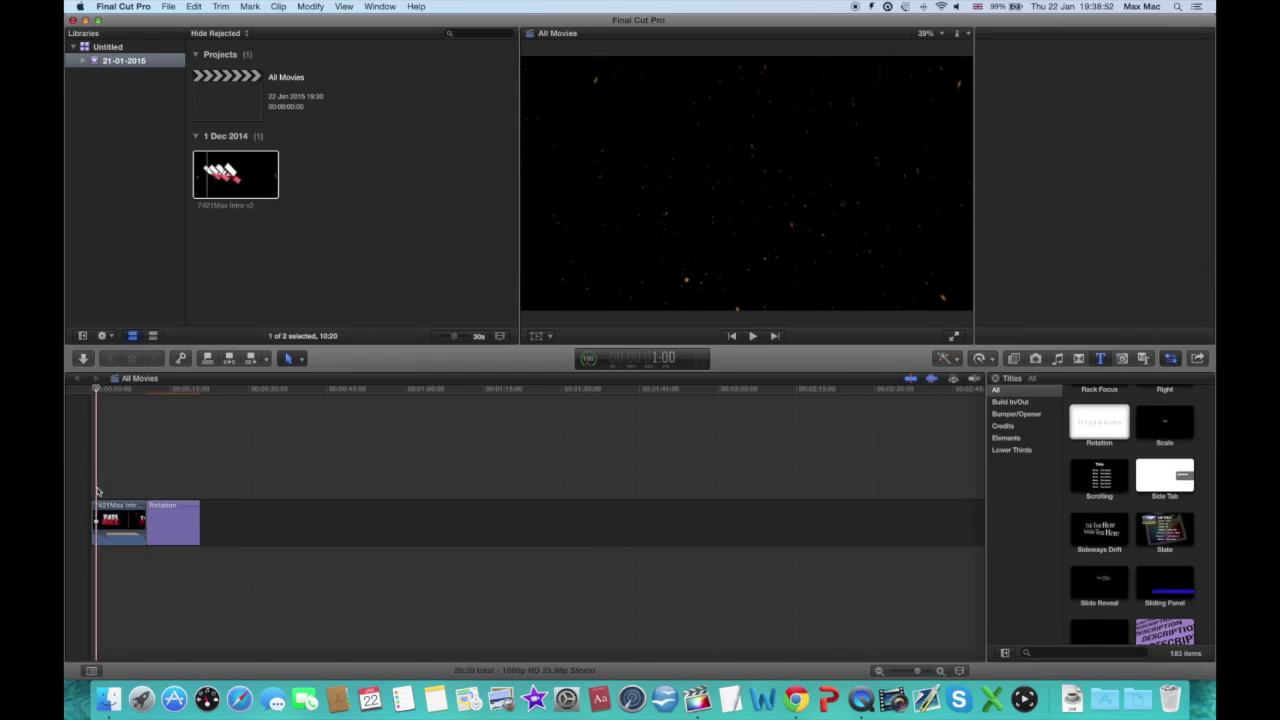
click(100, 512)
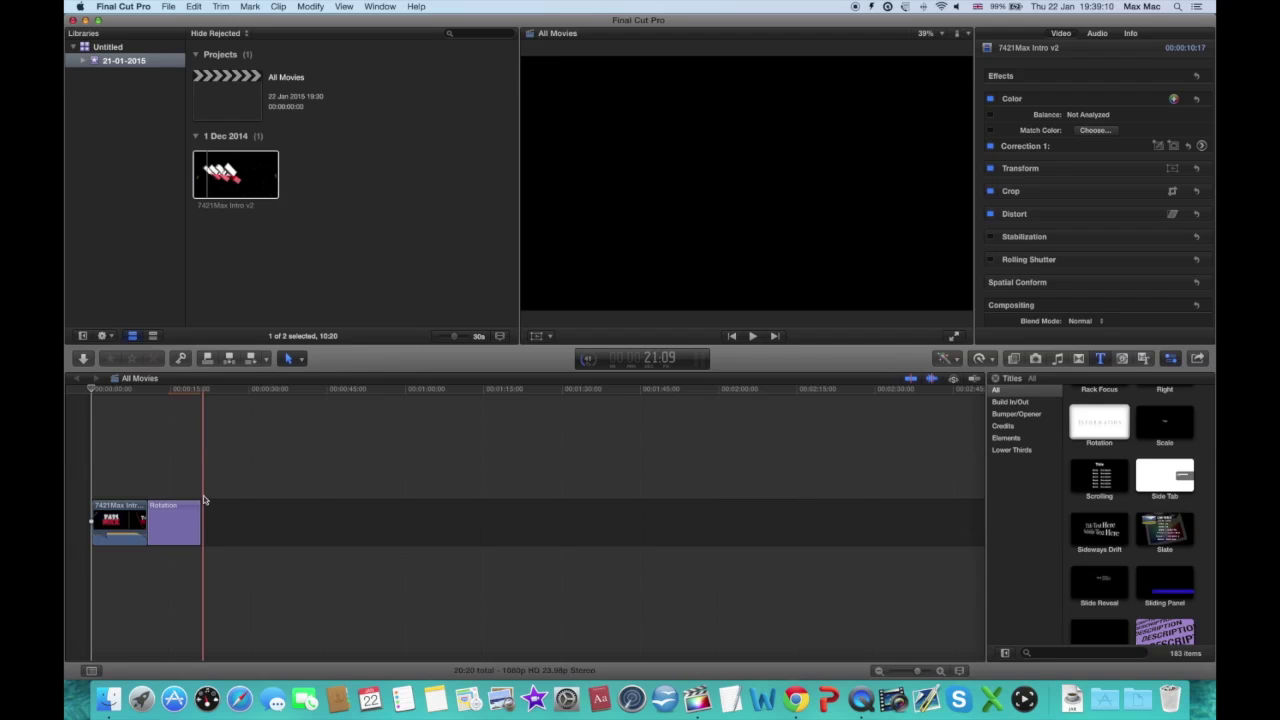
- Cancel the paused render in Background Tasks, close the list, and select the intro clip
click(589, 363)
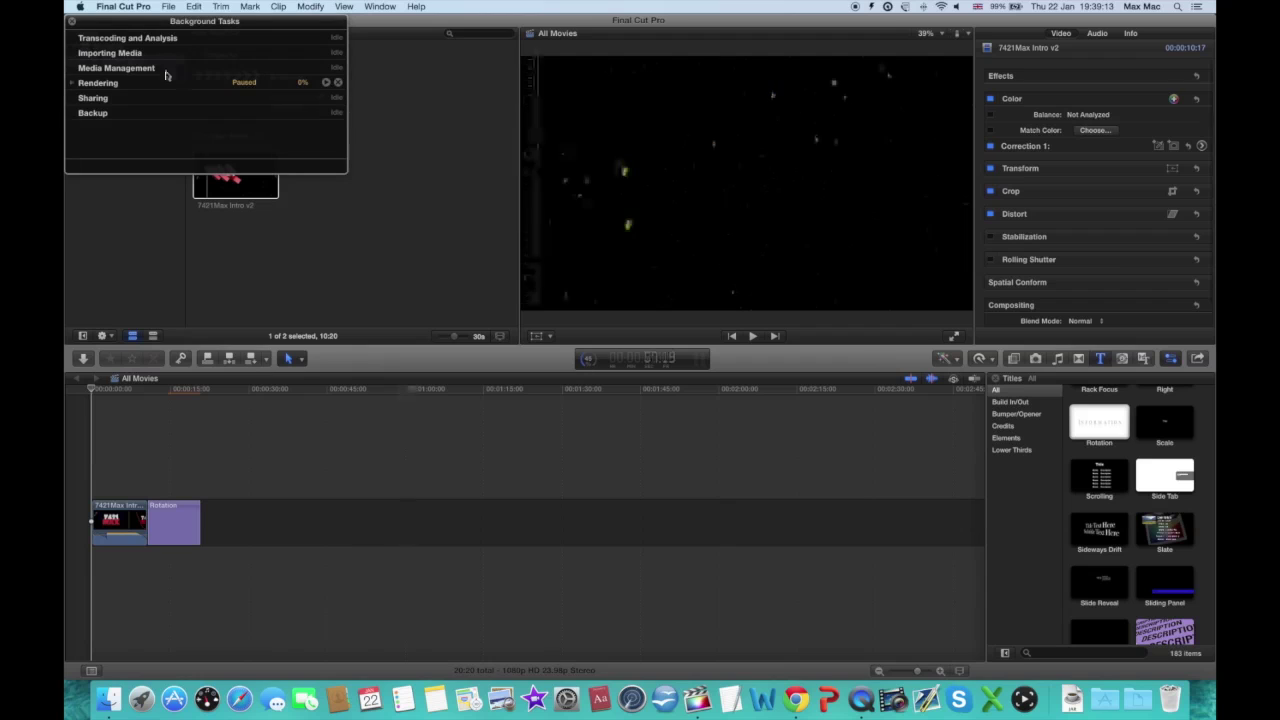
click(338, 83)
click(72, 22)
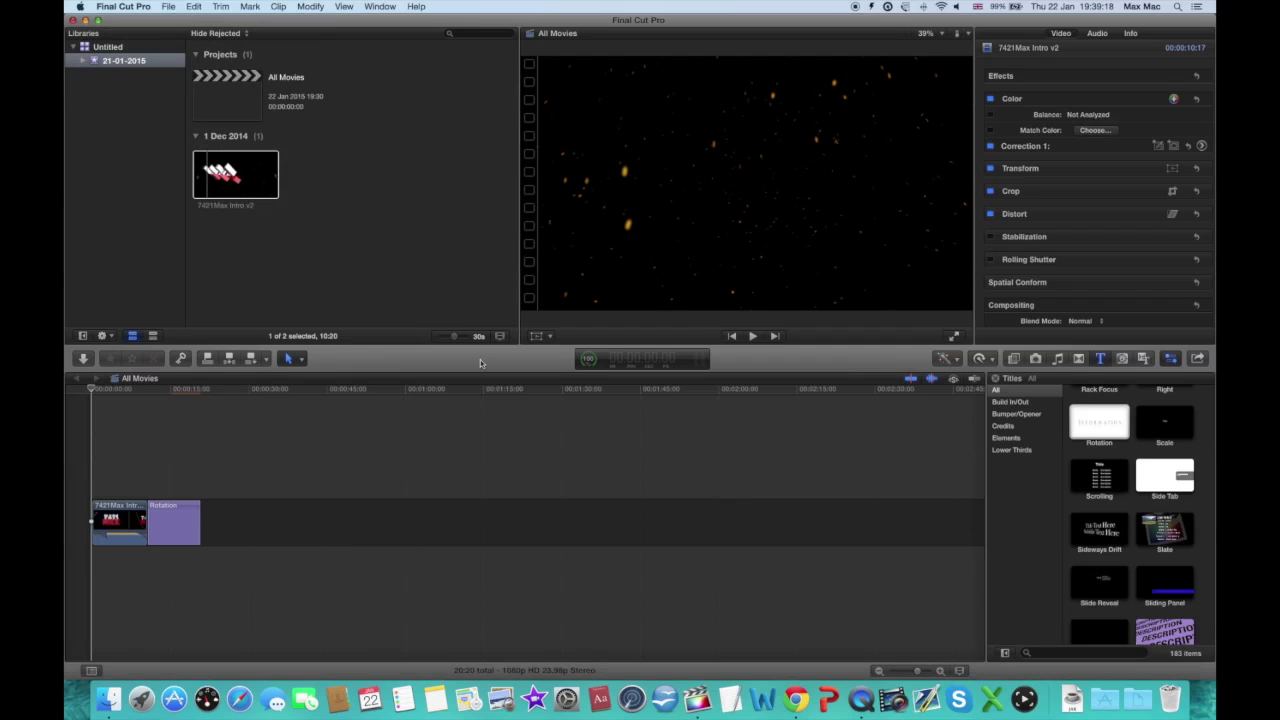
click(140, 514)
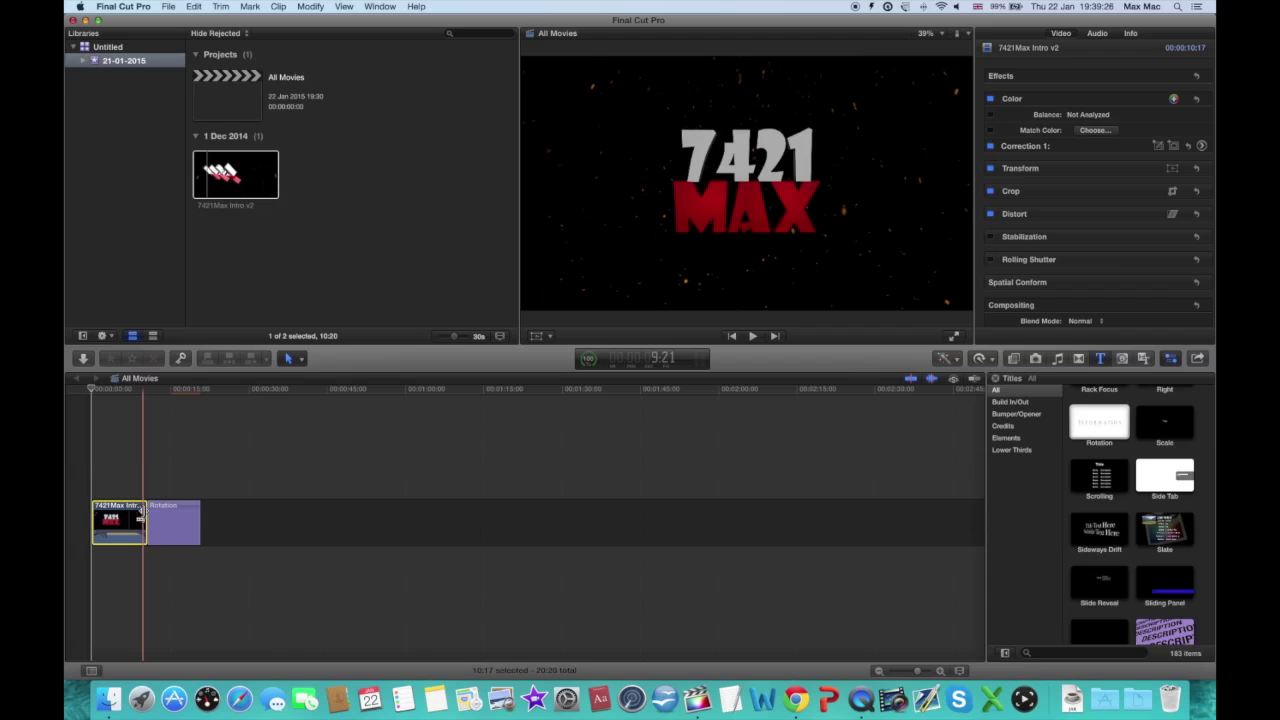
- Drag the intro's end edit point so the clip runs 10:20, with the total at 20:23
click(142, 514)
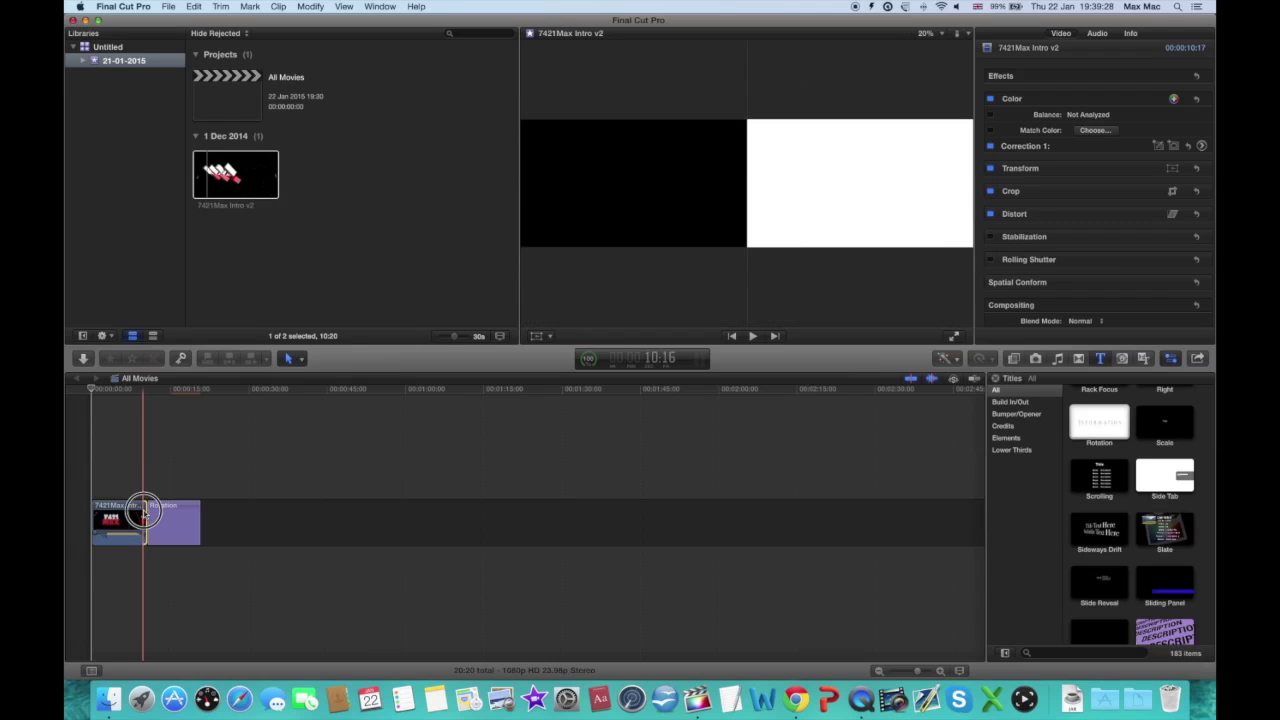
mouse_move(142, 514)
mouse_down()
mouse_move(160, 512)
mouse_move(147, 510)
mouse_up()
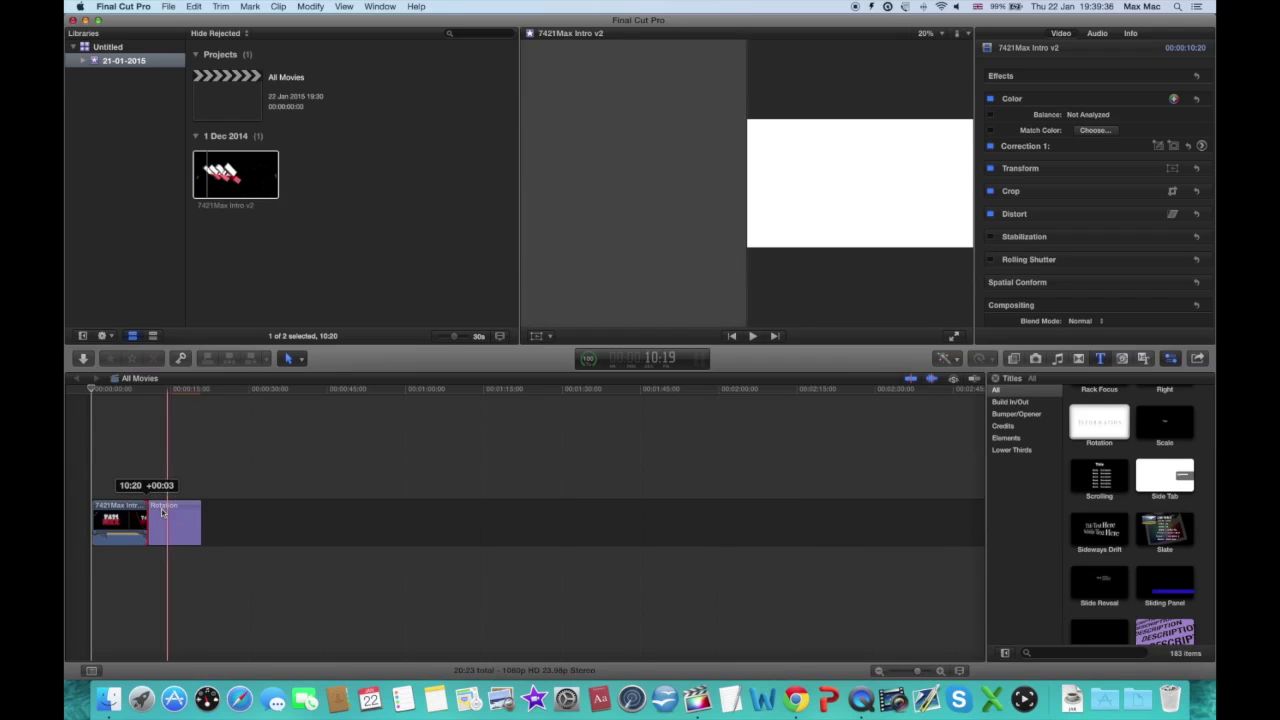